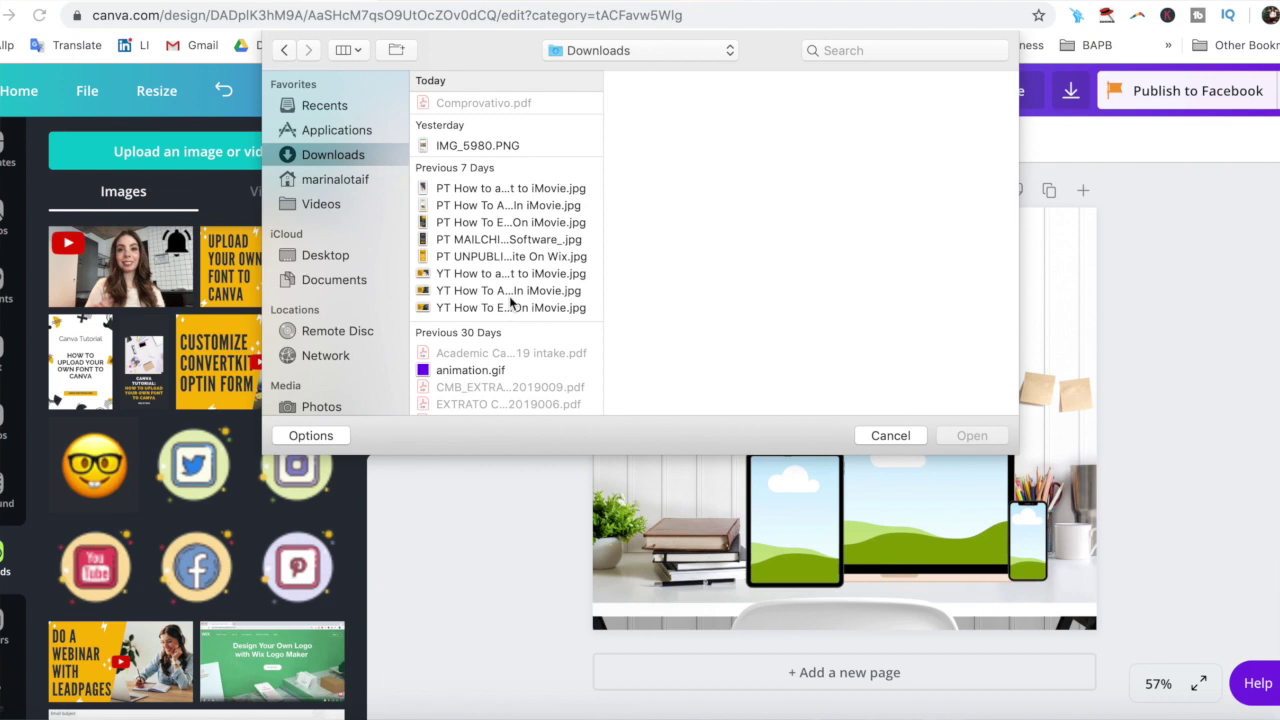
Place the presenter video in the laptop screen and adjust its crop
{"action": "left_click", "coordinate": [886, 441]}
{"action": "left_click_drag", "start_coordinate": [120, 266], "coordinate": [877, 483]}
{"action": "double_click", "coordinate": [877, 483]}
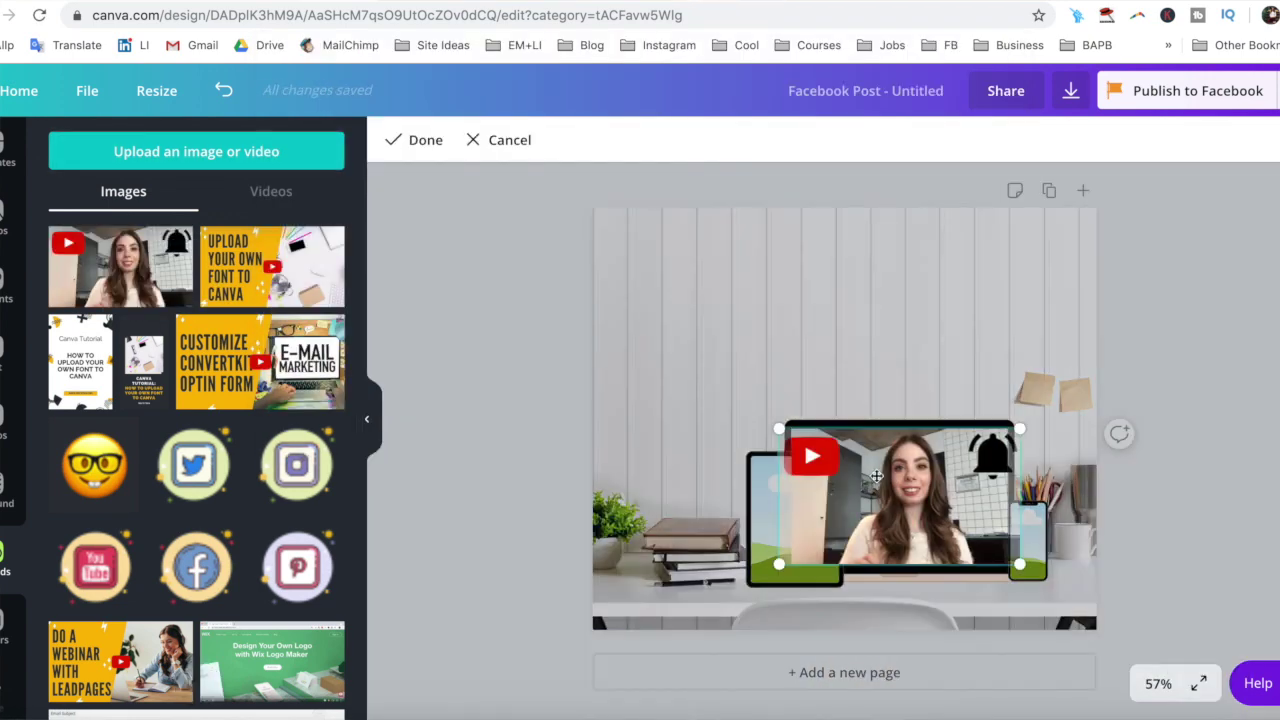
{"action": "left_click", "coordinate": [411, 140]}
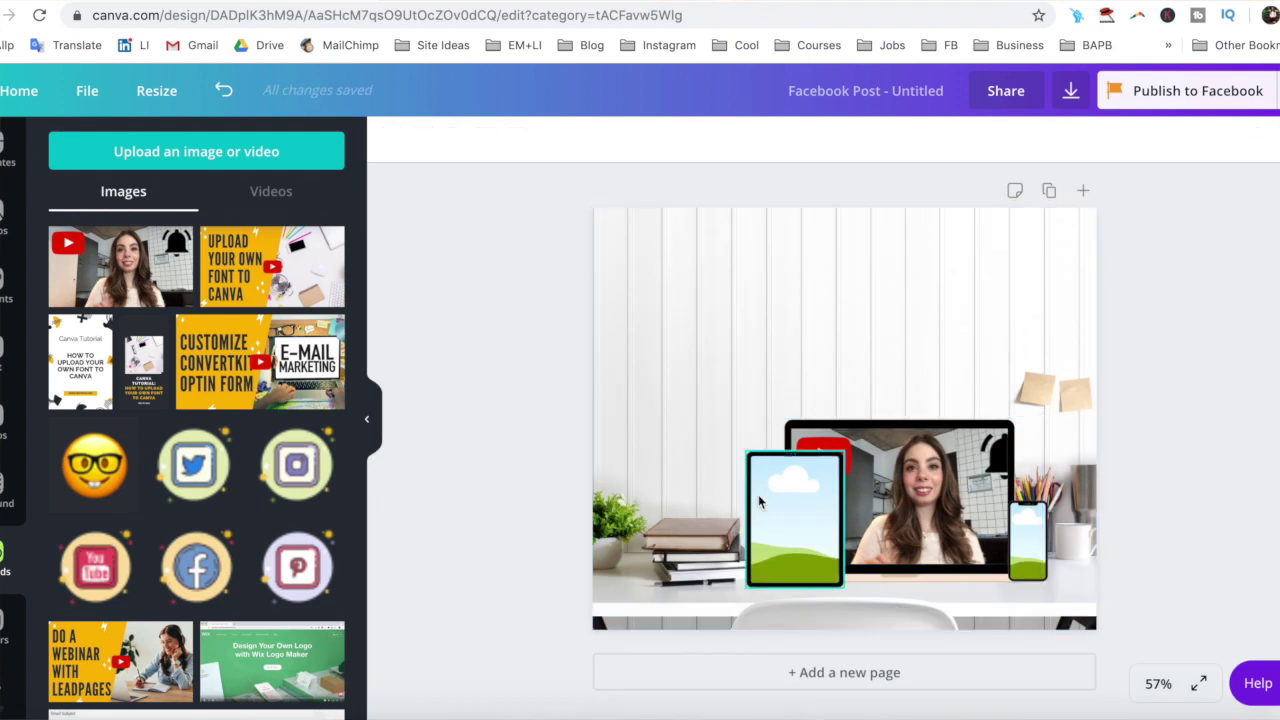
{"action": "left_click", "coordinate": [588, 441]}
Put the font tutorial thumbnail in the laptop, presenter video in tablet, Canva tutorial in phone
{"action": "left_click_drag", "start_coordinate": [272, 266], "coordinate": [890, 490]}
{"action": "left_click_drag", "start_coordinate": [118, 278], "coordinate": [794, 518]}
{"action": "double_click", "coordinate": [794, 518]}
{"action": "left_click", "coordinate": [409, 137]}
{"action": "left_click_drag", "start_coordinate": [80, 360], "coordinate": [1028, 540]}
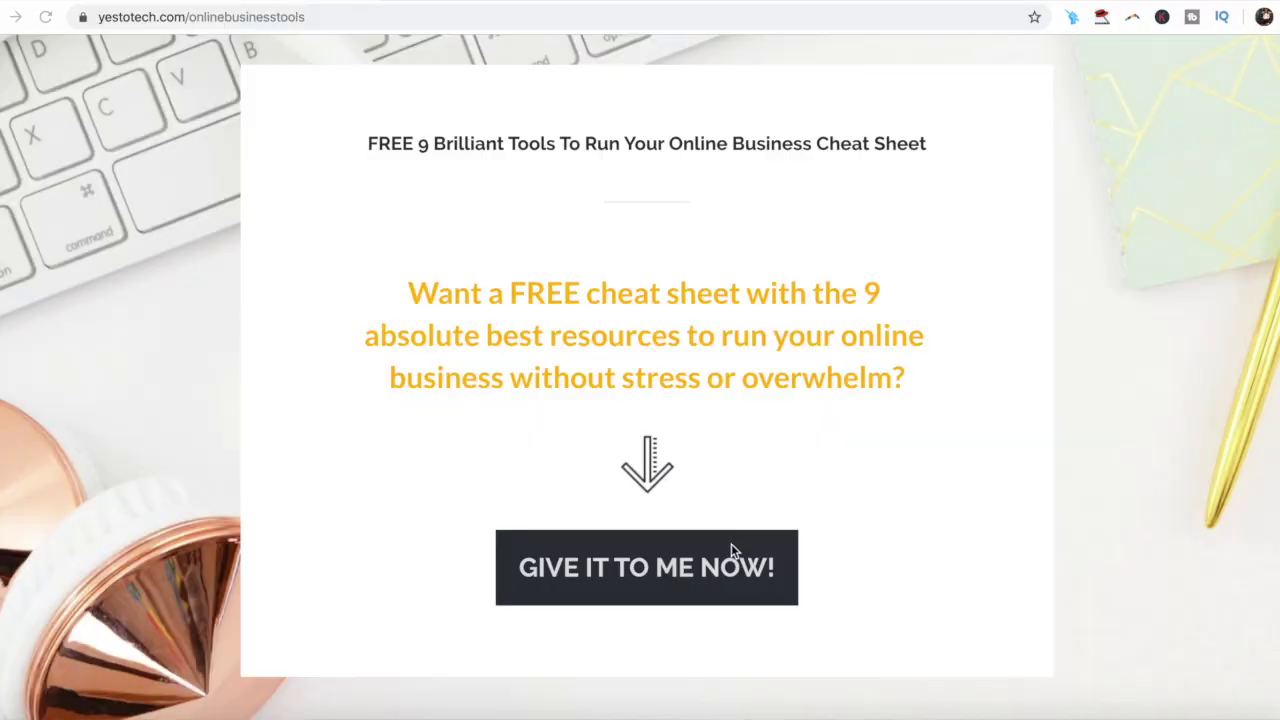
Open the free cheat sheet sign-up form, enter a first name and move to E-mail
{"action": "left_click", "coordinate": [708, 566]}
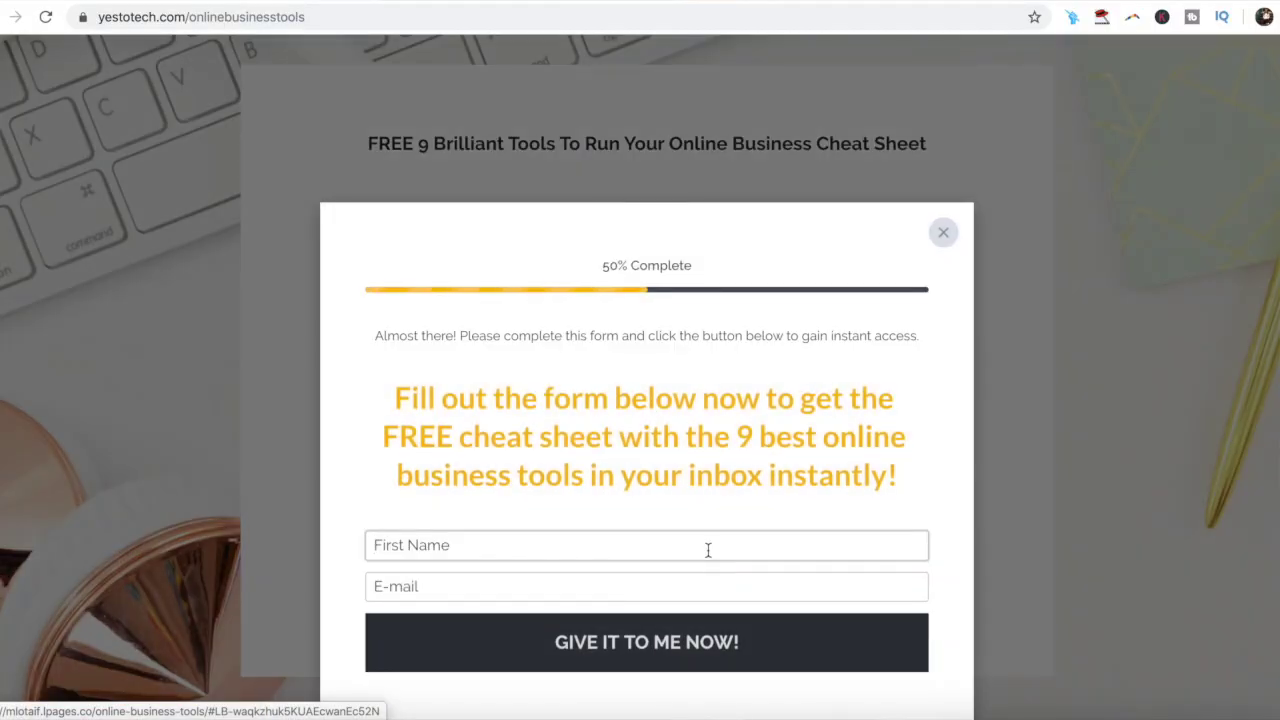
{"action": "type", "text": "Marina"}
{"action": "key", "text": "Tab"}
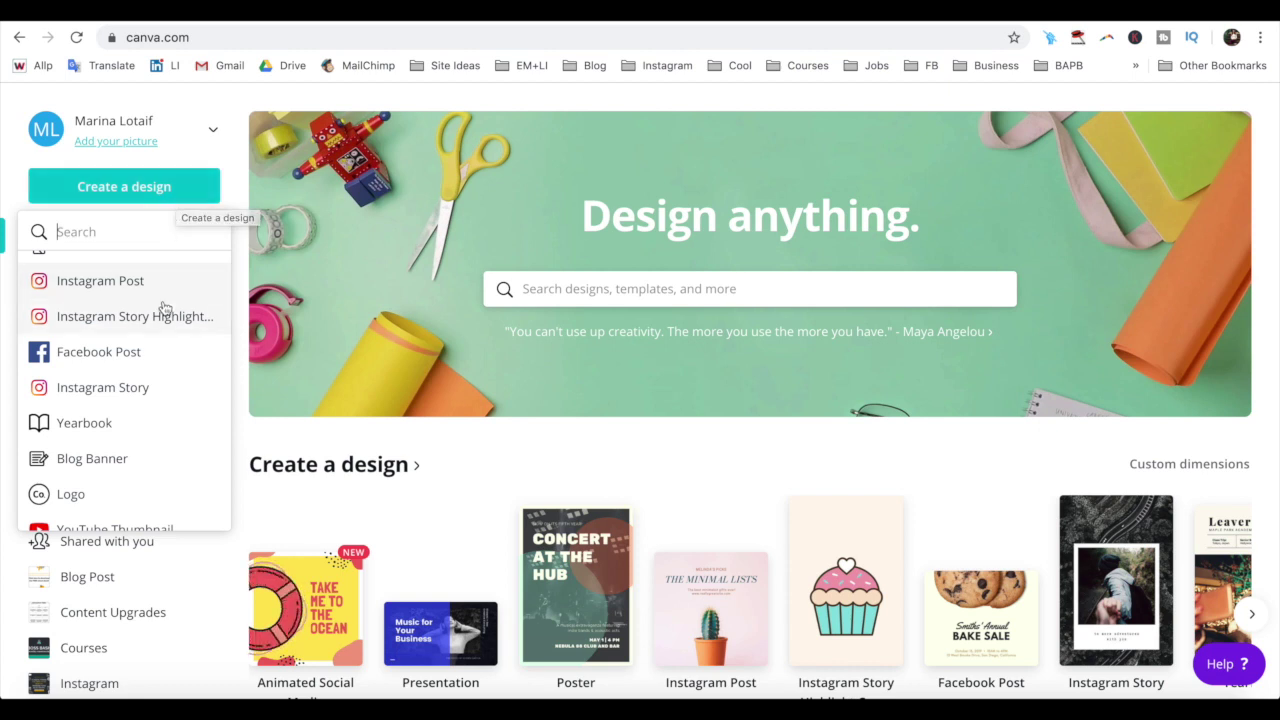
Scroll the Create a design list back to the top and choose Custom dimensions
{"action": "scroll", "coordinate": [162, 308], "scroll_direction": "down", "scroll_amount": 1}
{"action": "scroll", "coordinate": [165, 308], "scroll_direction": "down", "scroll_amount": 1}
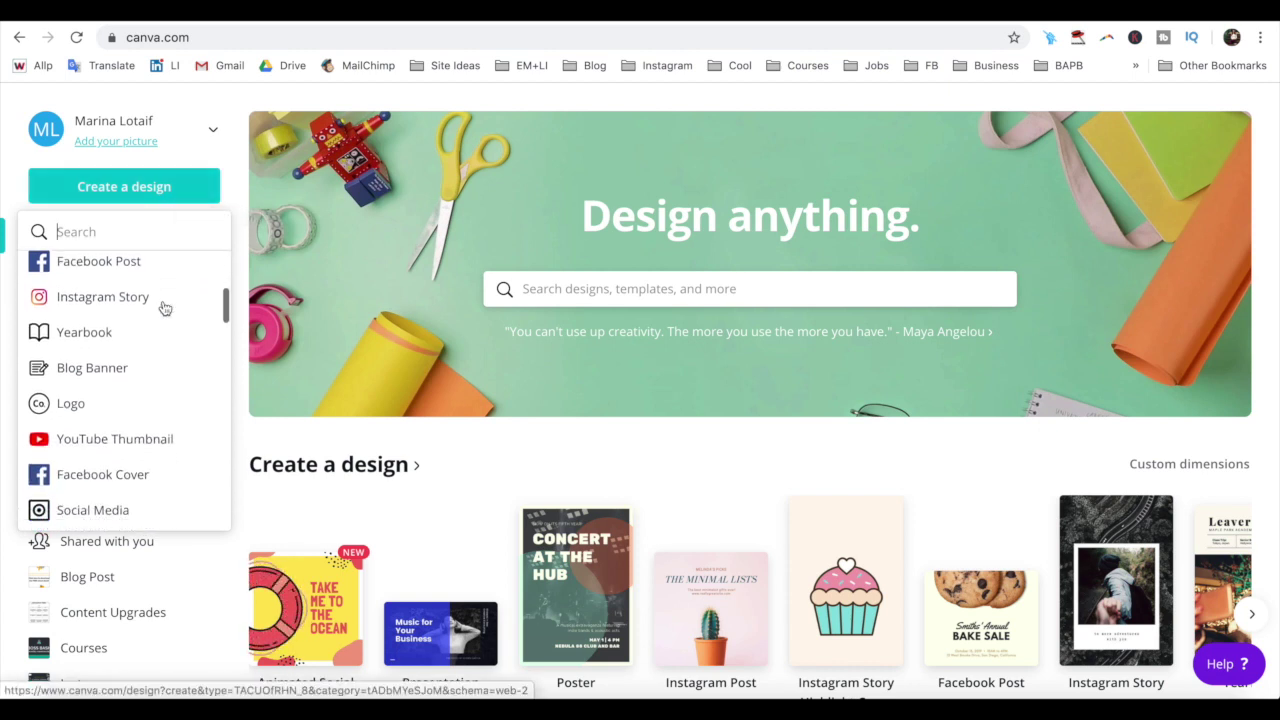
{"action": "scroll", "coordinate": [165, 308], "scroll_direction": "down", "scroll_amount": 1}
{"action": "scroll", "coordinate": [165, 308], "scroll_direction": "down", "scroll_amount": 2}
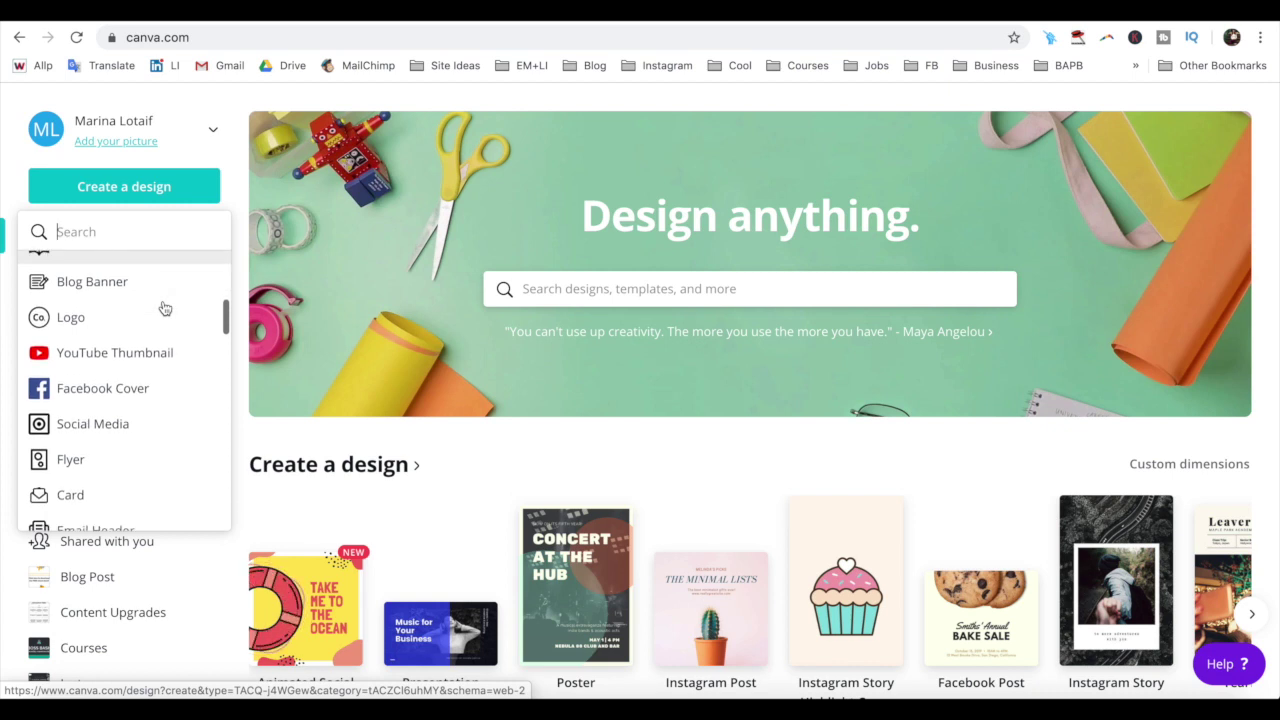
{"action": "scroll", "coordinate": [165, 308], "scroll_direction": "down", "scroll_amount": 1}
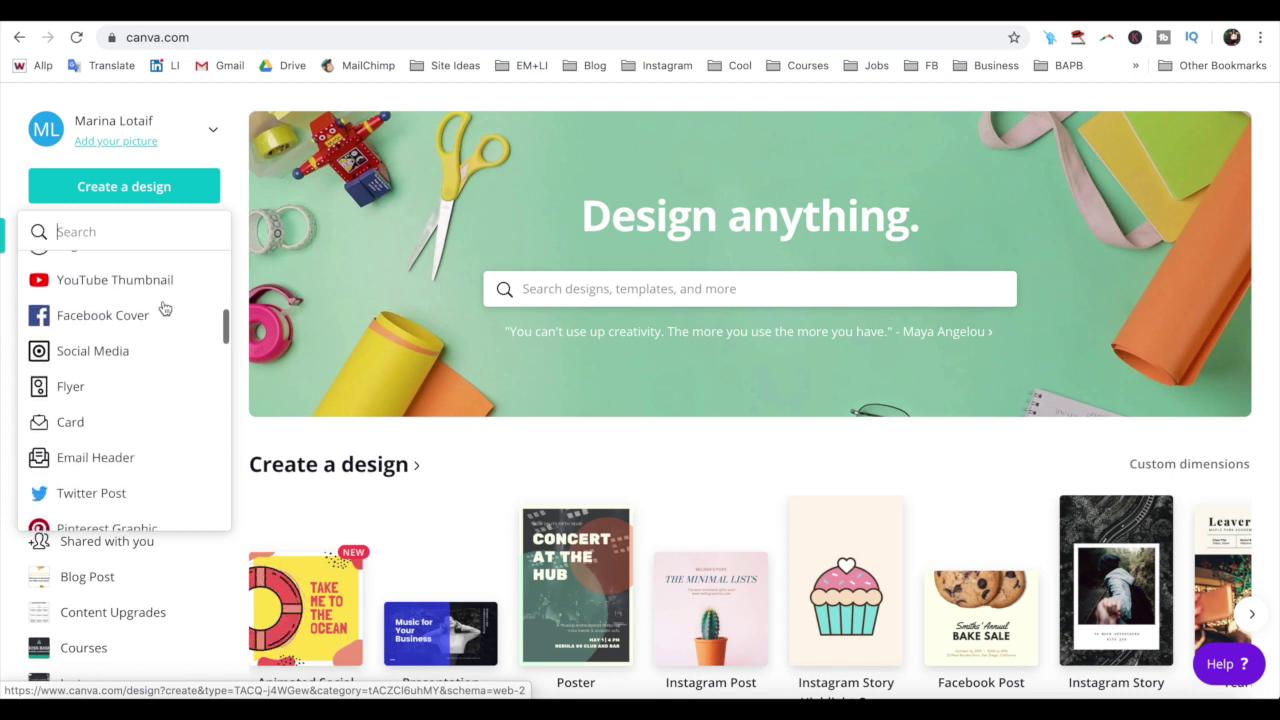
{"action": "scroll", "coordinate": [165, 308], "scroll_direction": "down", "scroll_amount": 1}
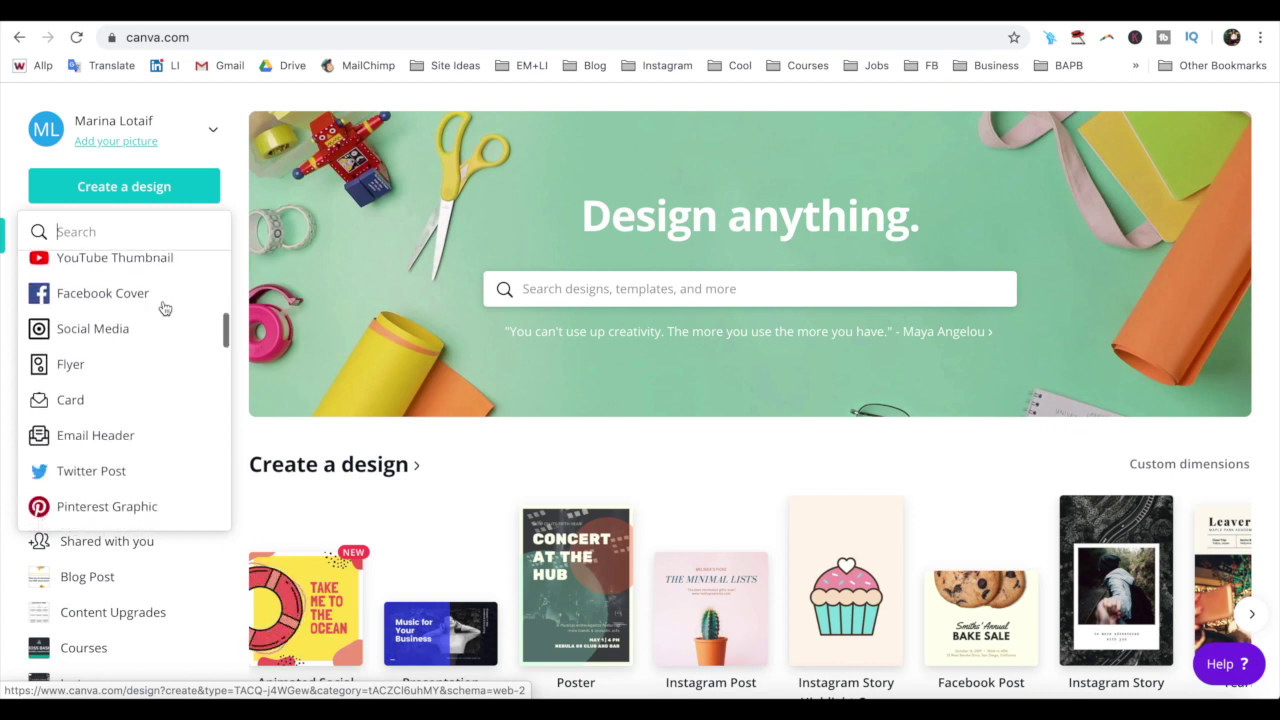
{"action": "scroll", "coordinate": [165, 308], "scroll_direction": "up", "scroll_amount": 5}
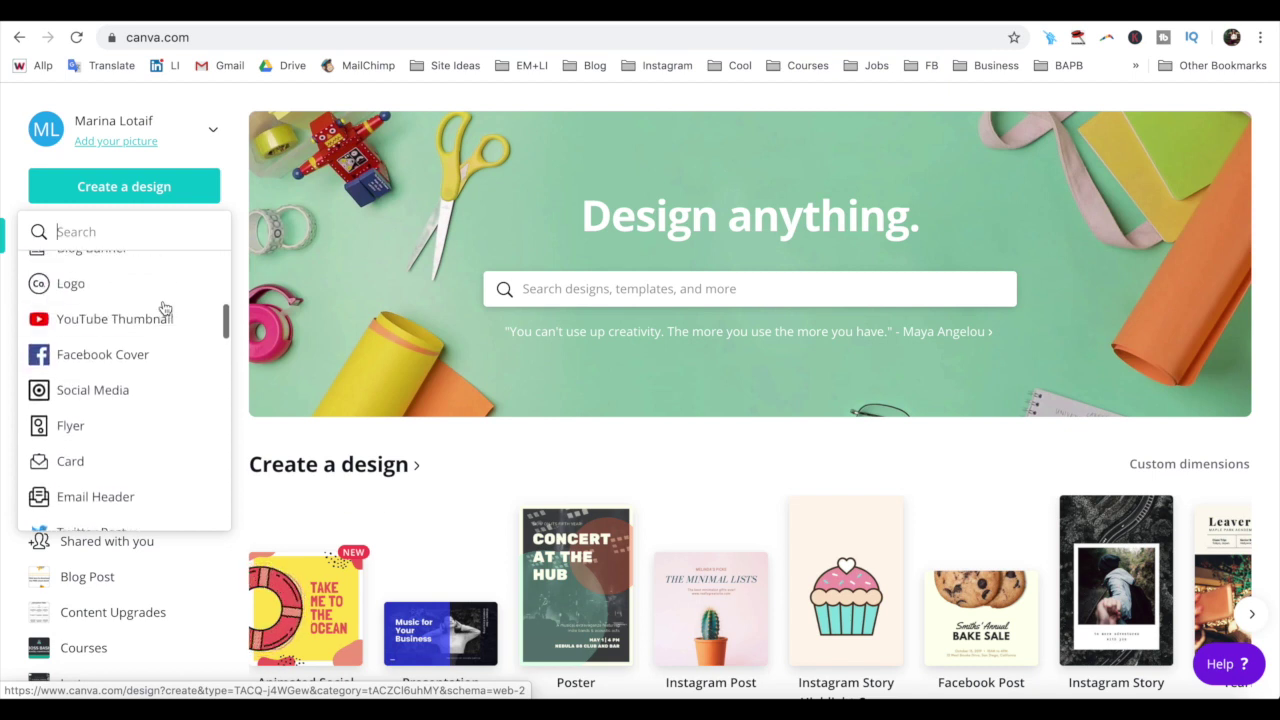
{"action": "scroll", "coordinate": [165, 308], "scroll_direction": "up", "scroll_amount": 2}
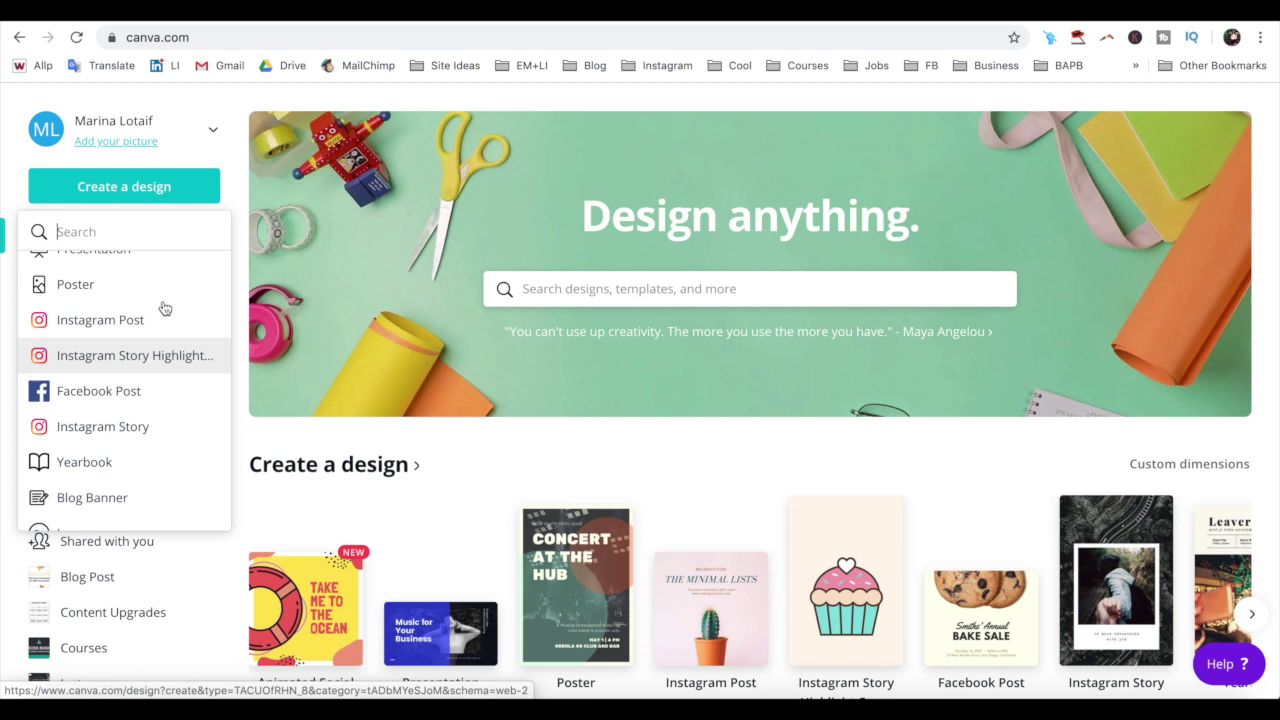
{"action": "scroll", "coordinate": [165, 308], "scroll_direction": "up", "scroll_amount": 1}
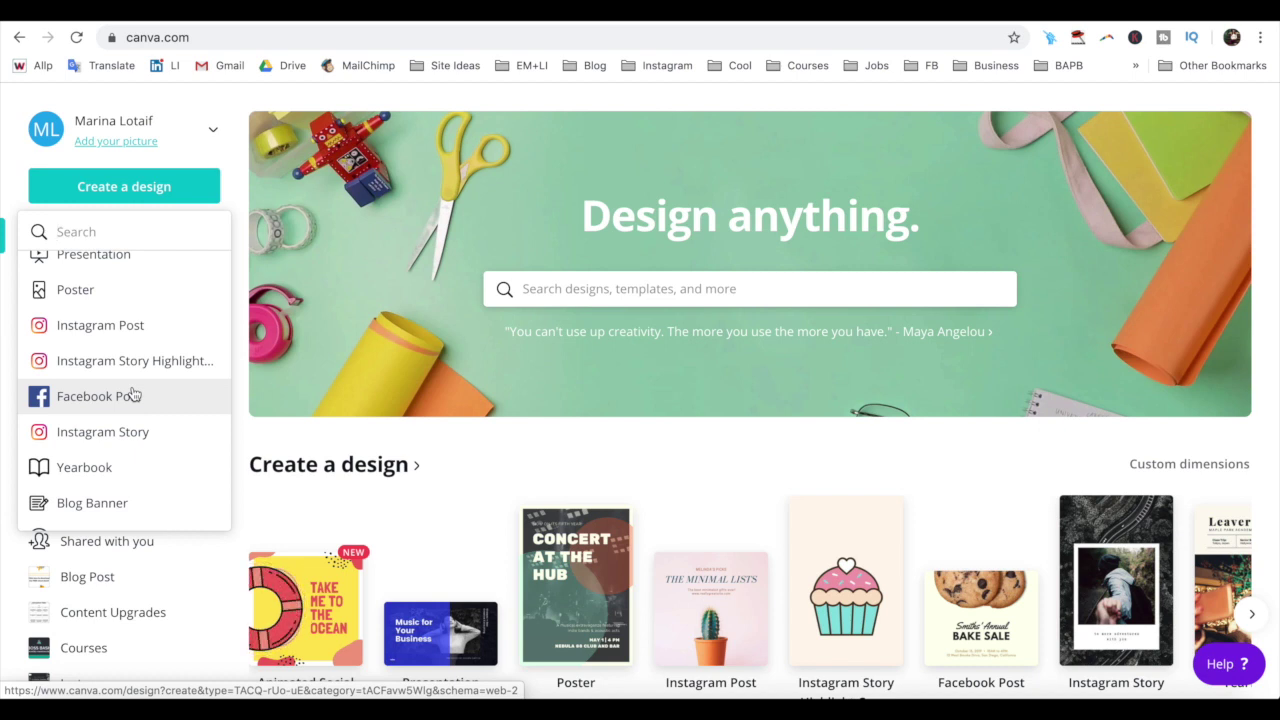
{"action": "scroll", "coordinate": [134, 390], "scroll_direction": "up", "scroll_amount": 3}
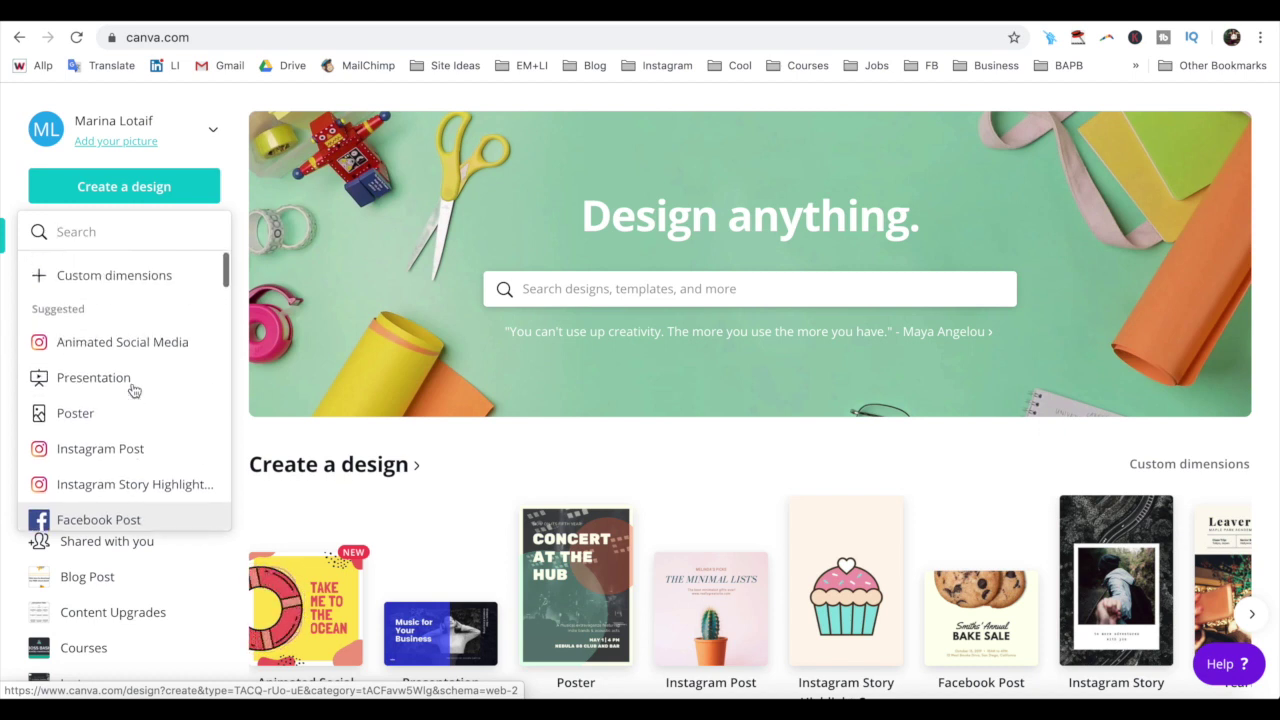
{"action": "left_click", "coordinate": [157, 284]}
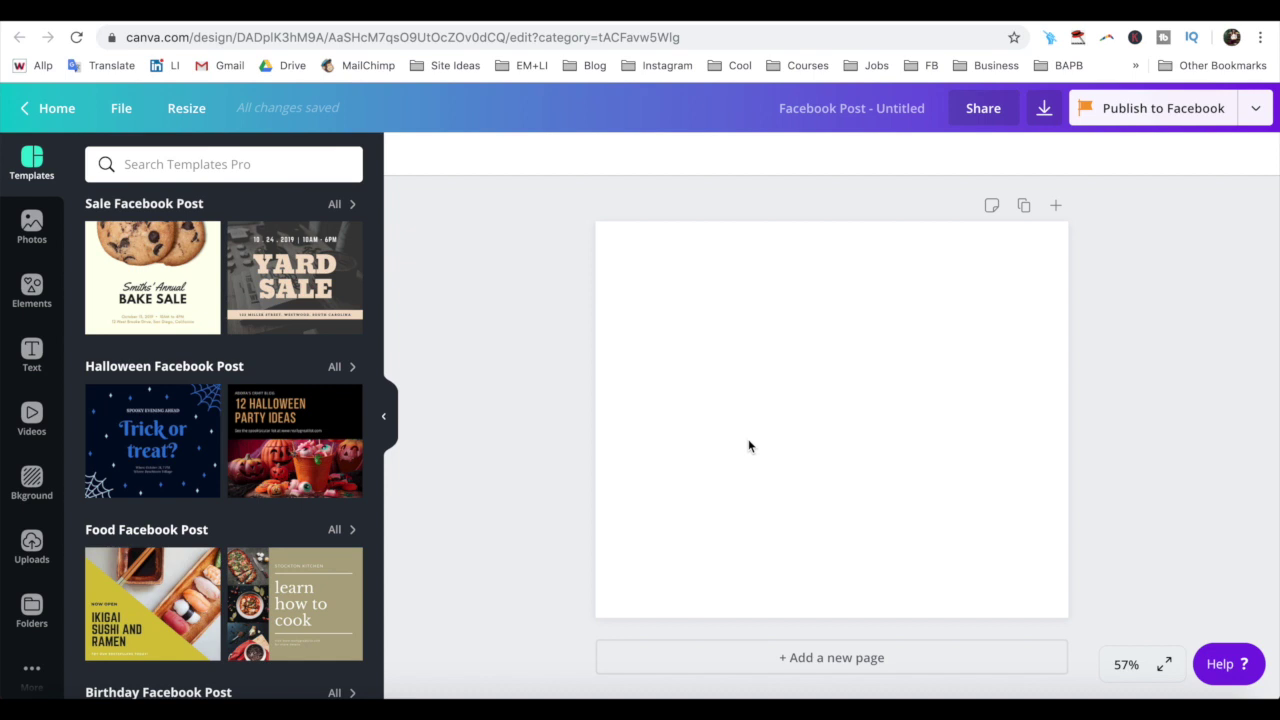
Add the first Grids element from Elements so a photo grid fills the whole page
{"action": "left_click", "coordinate": [31, 290]}
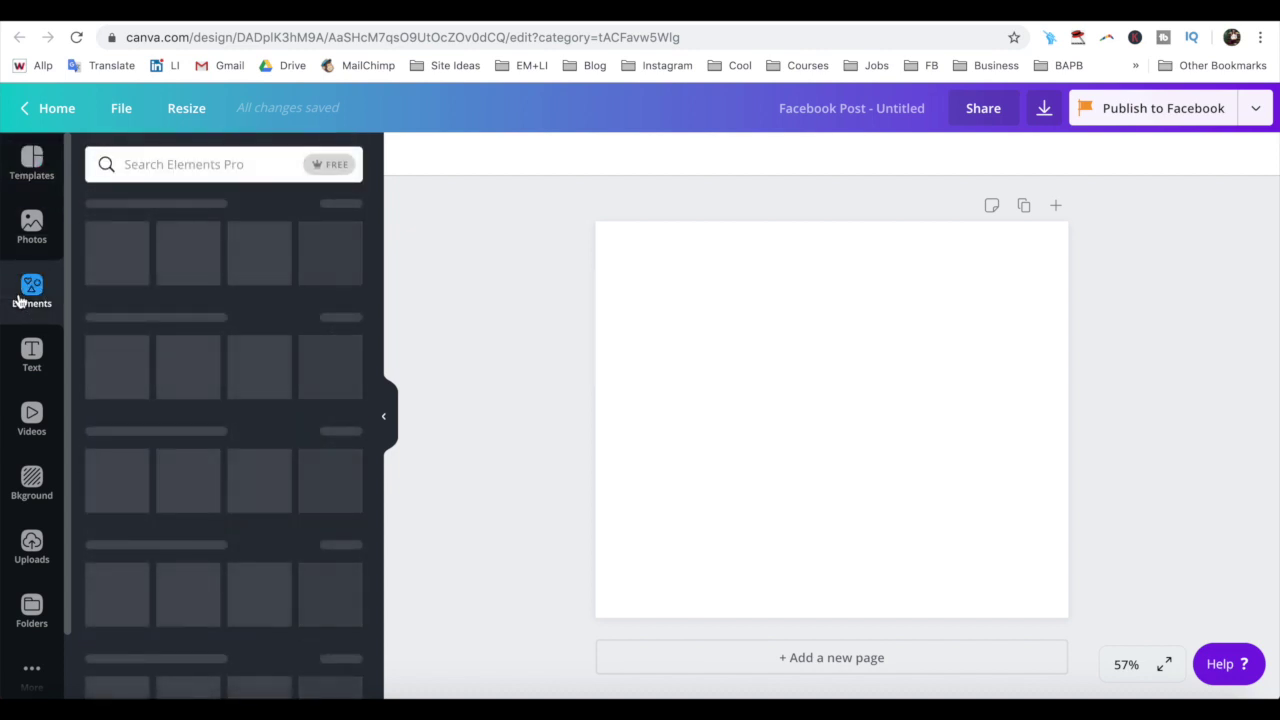
{"action": "scroll", "coordinate": [221, 402], "scroll_direction": "down", "scroll_amount": 2}
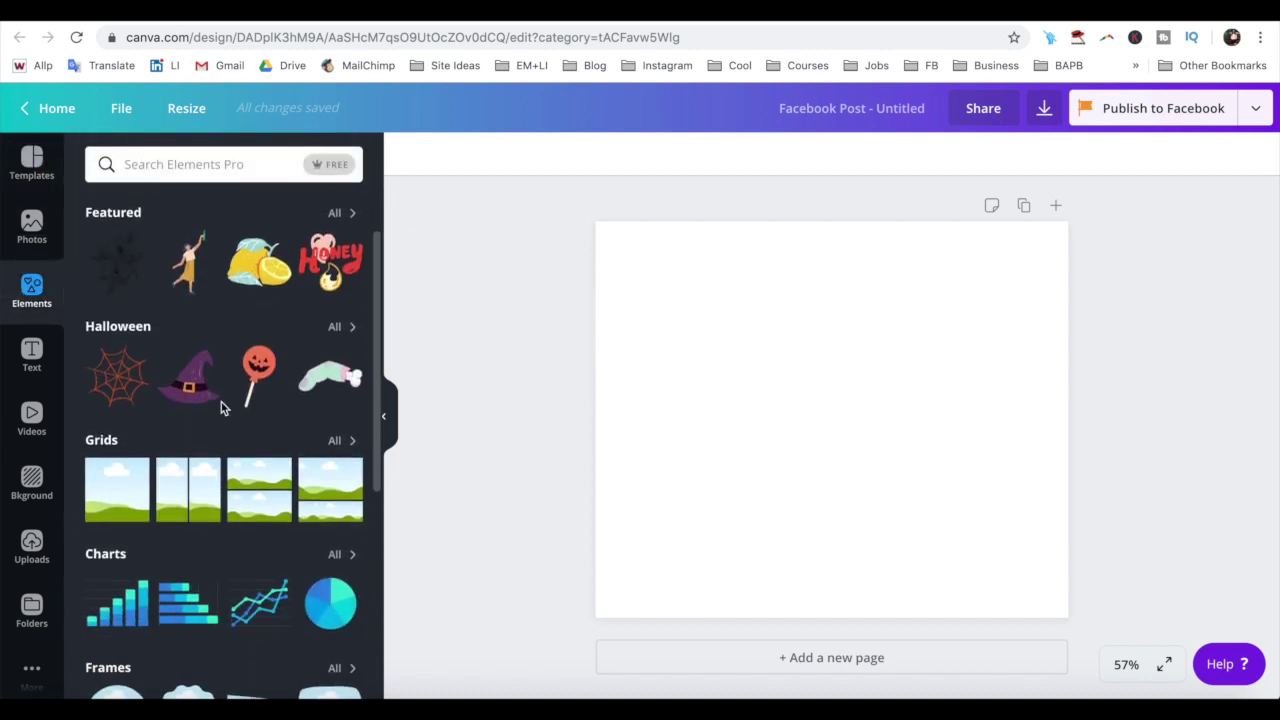
{"action": "left_click", "coordinate": [112, 474]}
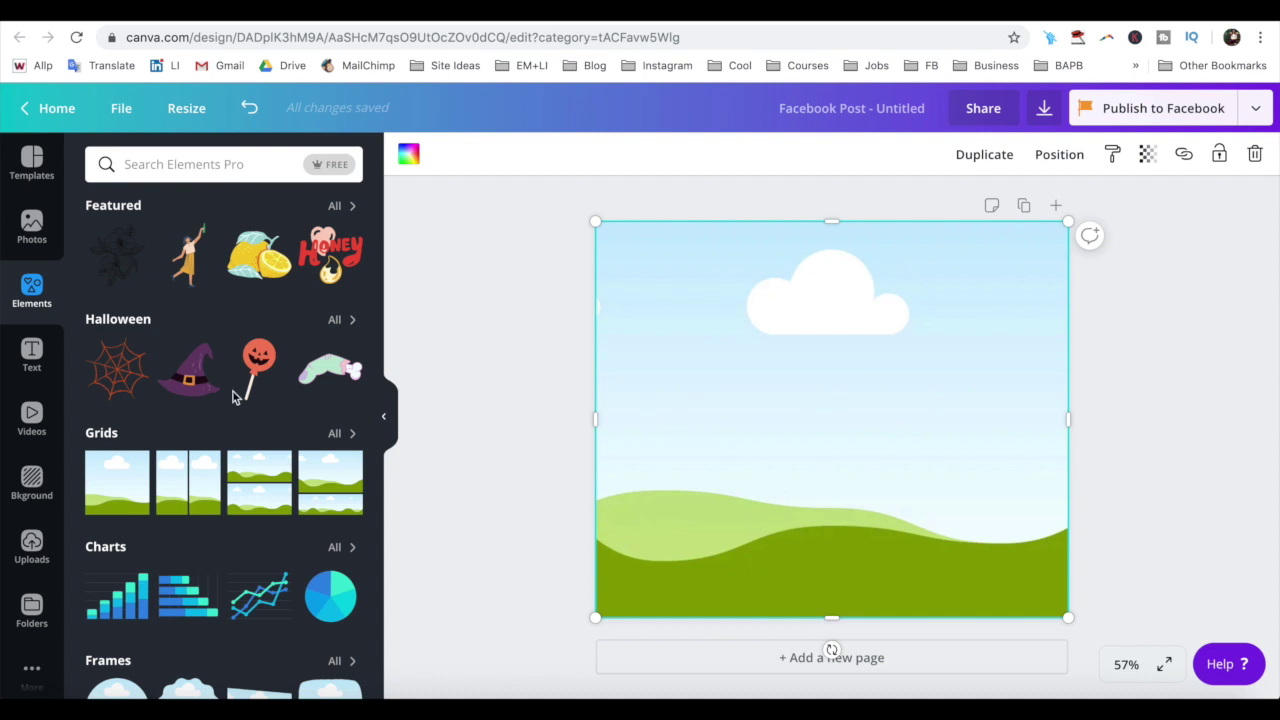
{"action": "left_click", "coordinate": [31, 229]}
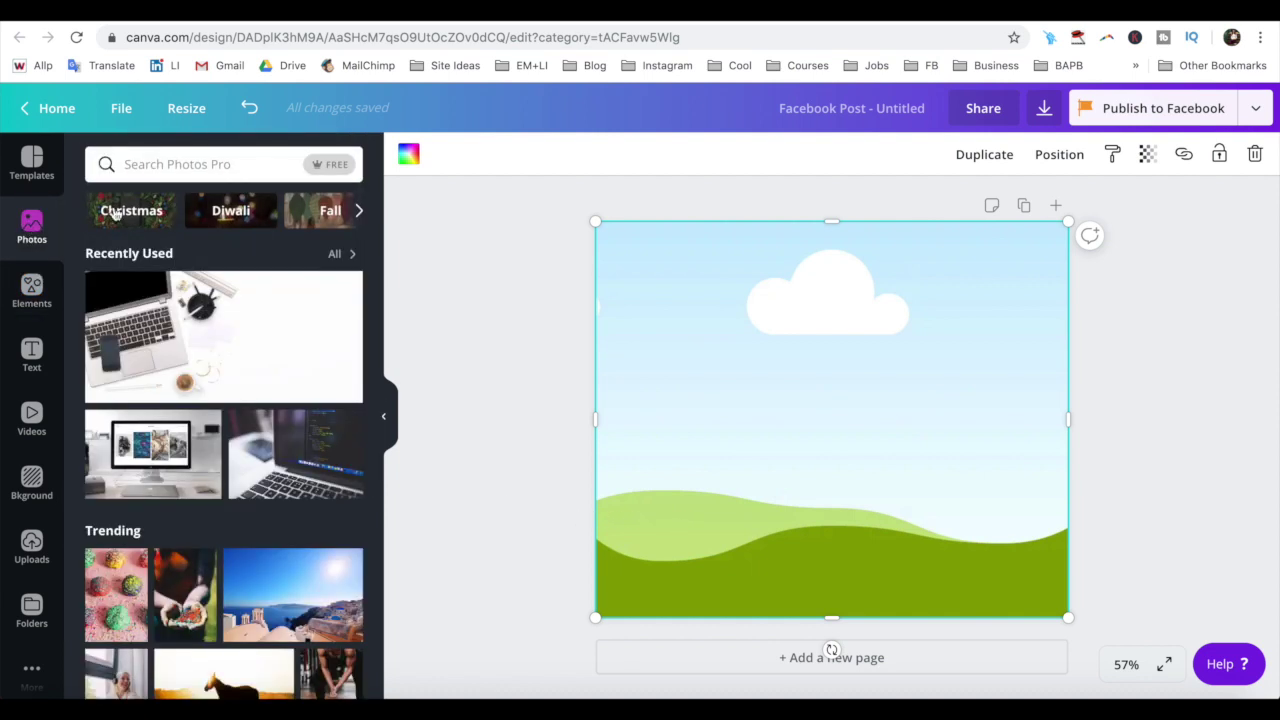
Search stock photos for 'mockup' and drop the white desk photo into the grid
{"action": "left_click", "coordinate": [190, 165]}
{"action": "type", "text": "mock"}
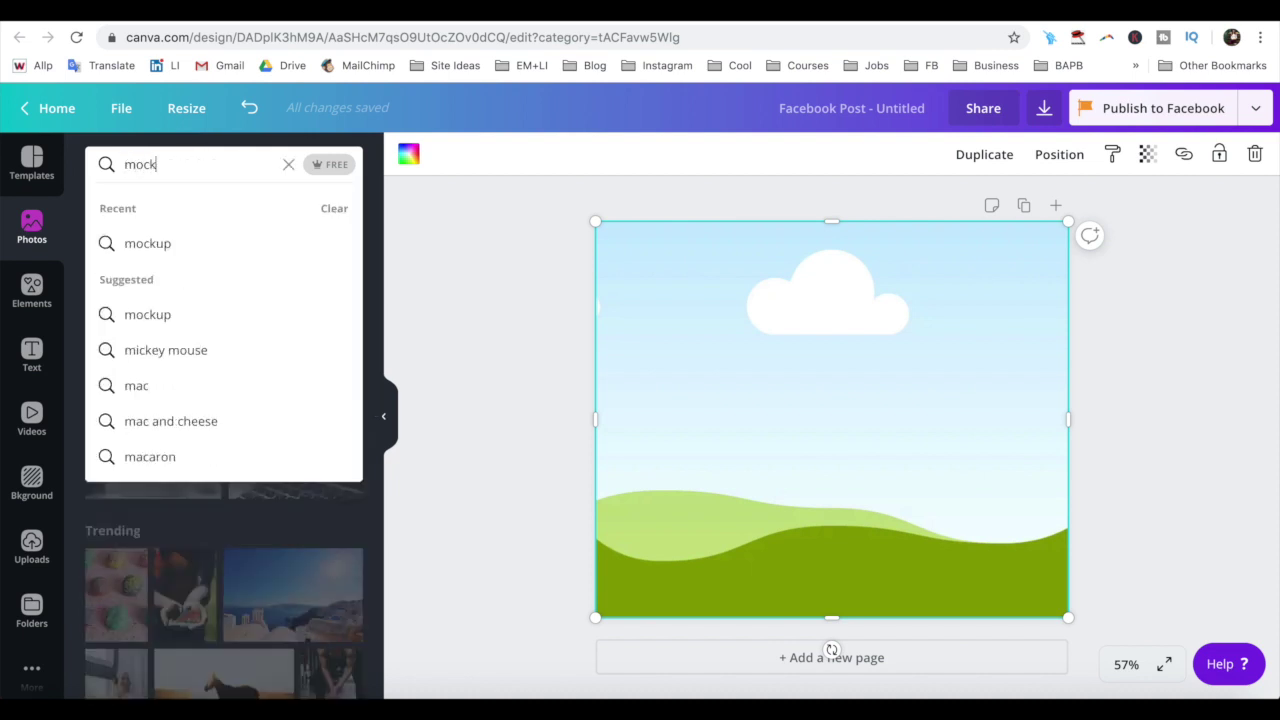
{"action": "type", "text": "up"}
{"action": "key", "text": "Return"}
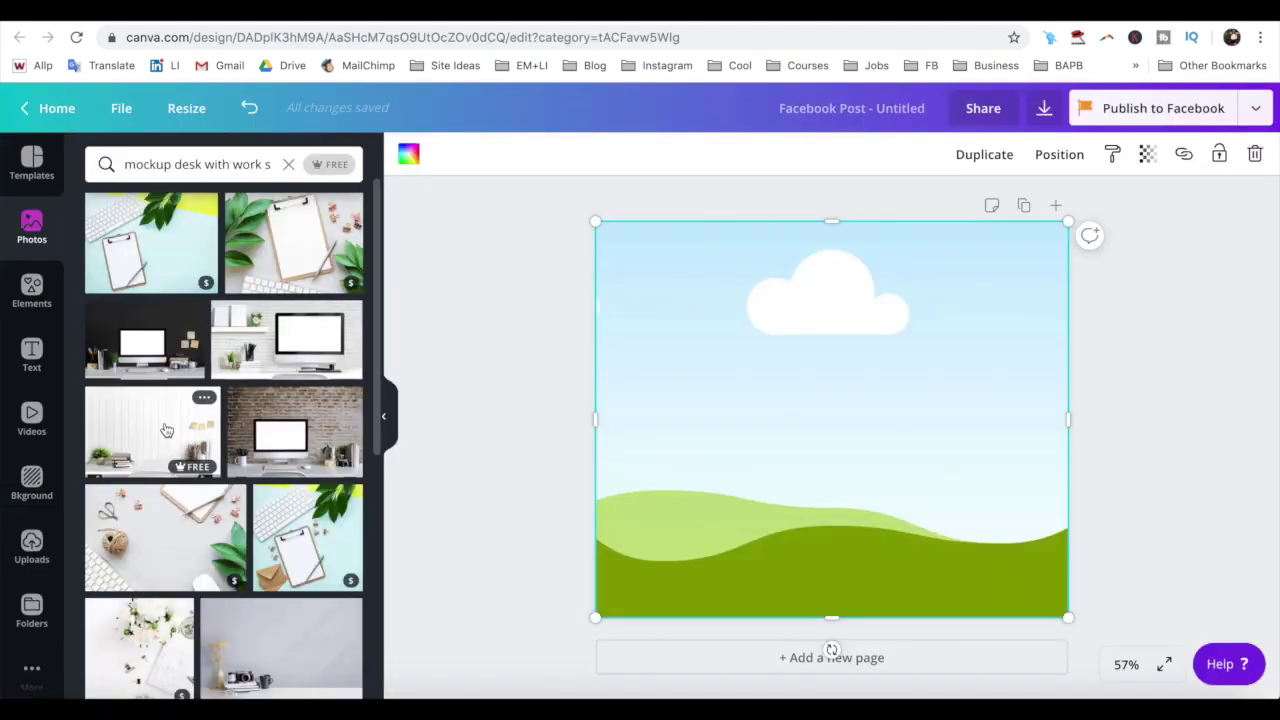
{"action": "left_click_drag", "start_coordinate": [167, 430], "coordinate": [798, 338]}
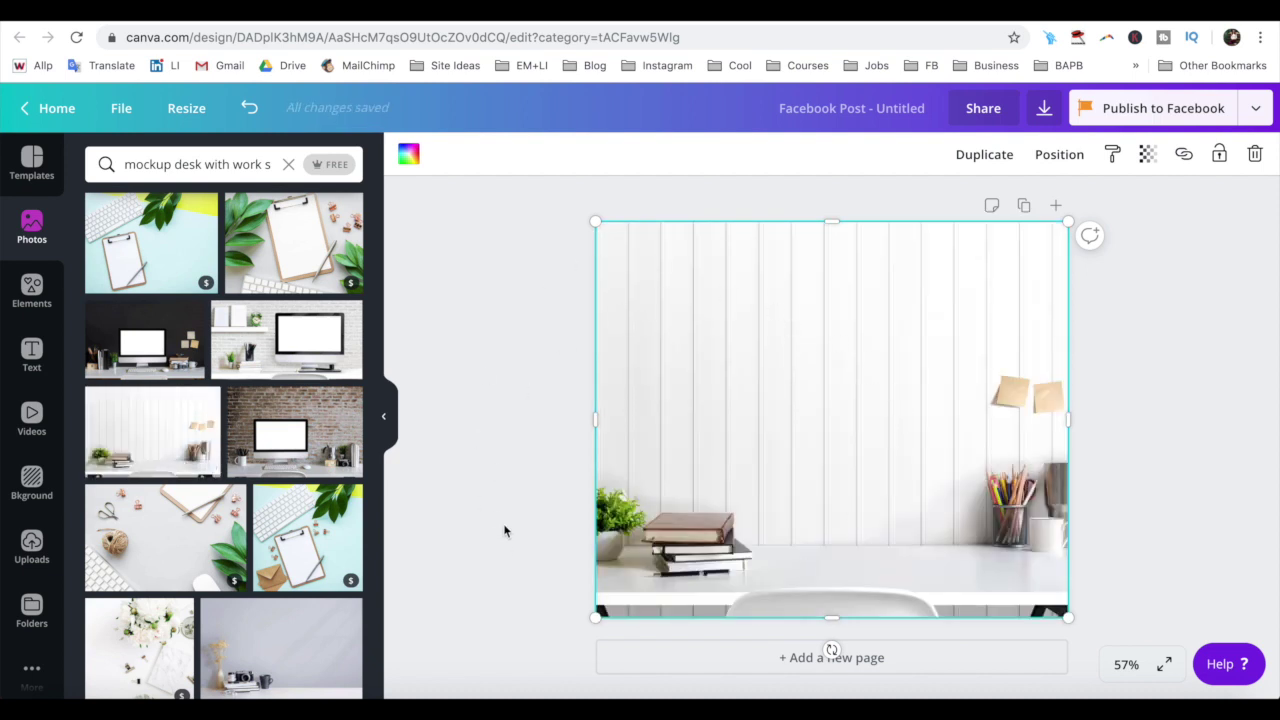
{"action": "left_click", "coordinate": [545, 427]}
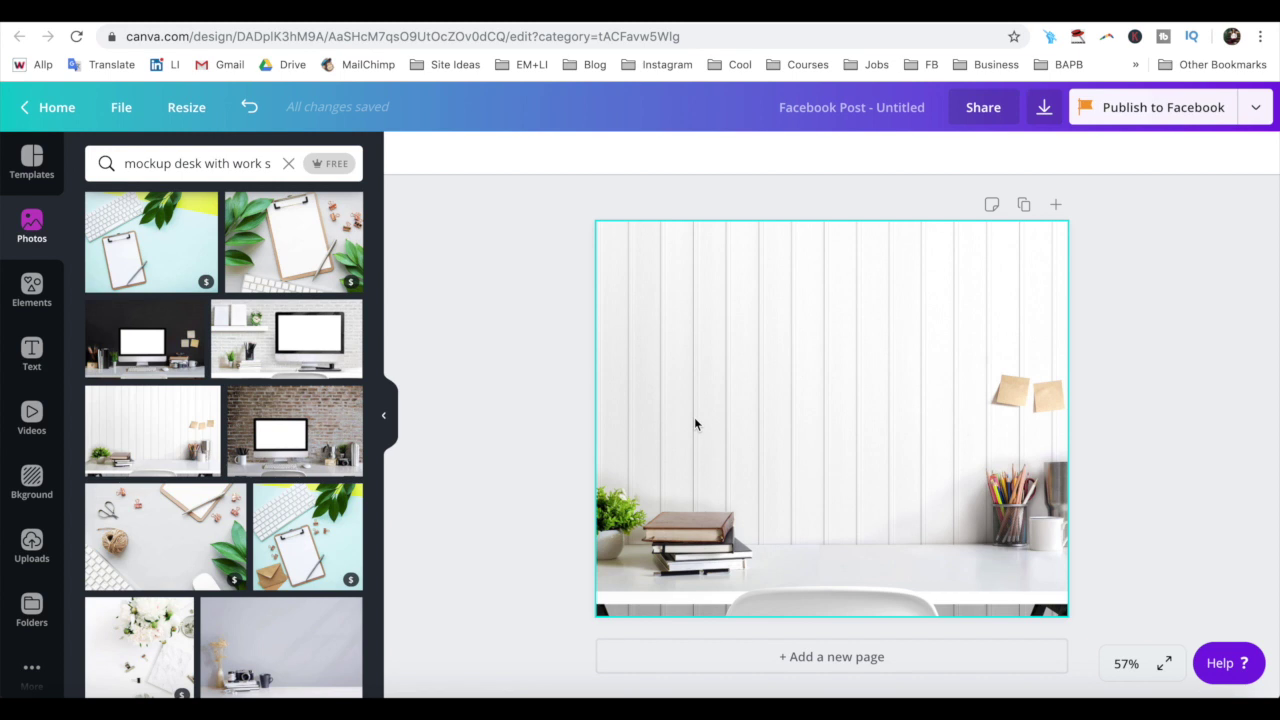
Show all Frames in Elements and browse the phone, laptop and tablet device frames
{"action": "left_click", "coordinate": [32, 289]}
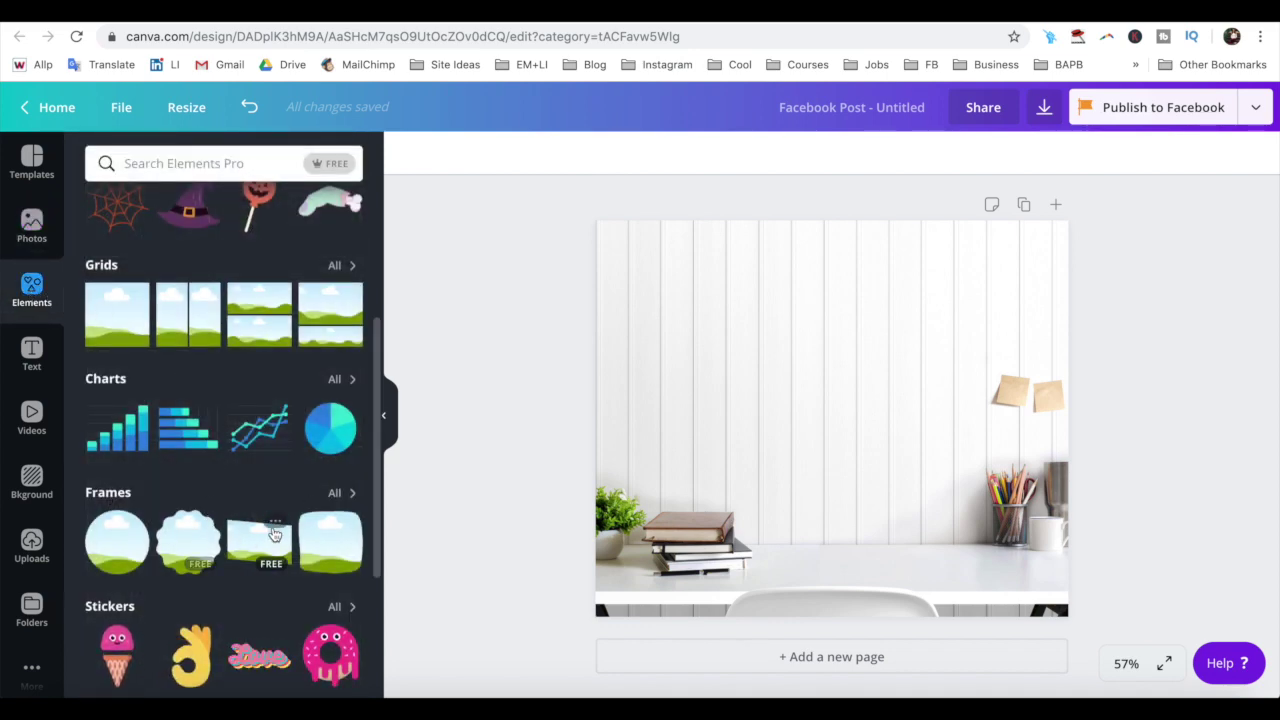
{"action": "left_click", "coordinate": [340, 493]}
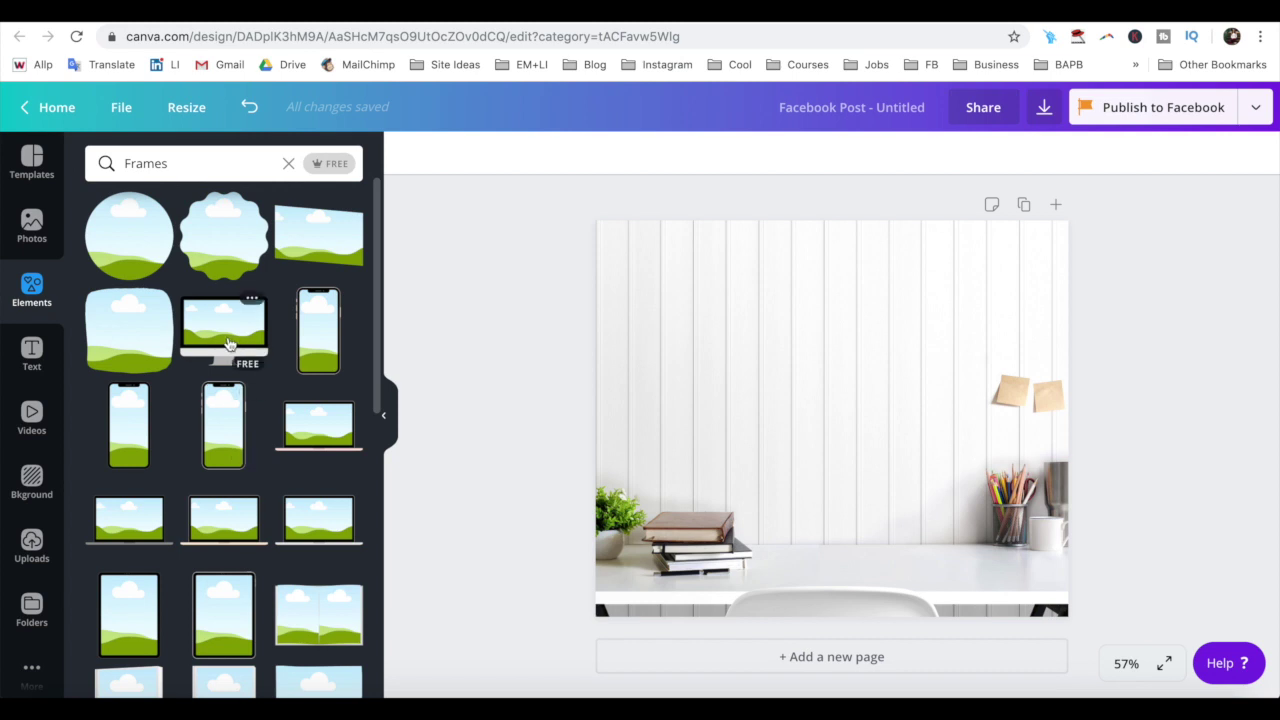
{"action": "mouse_move", "coordinate": [166, 404]}
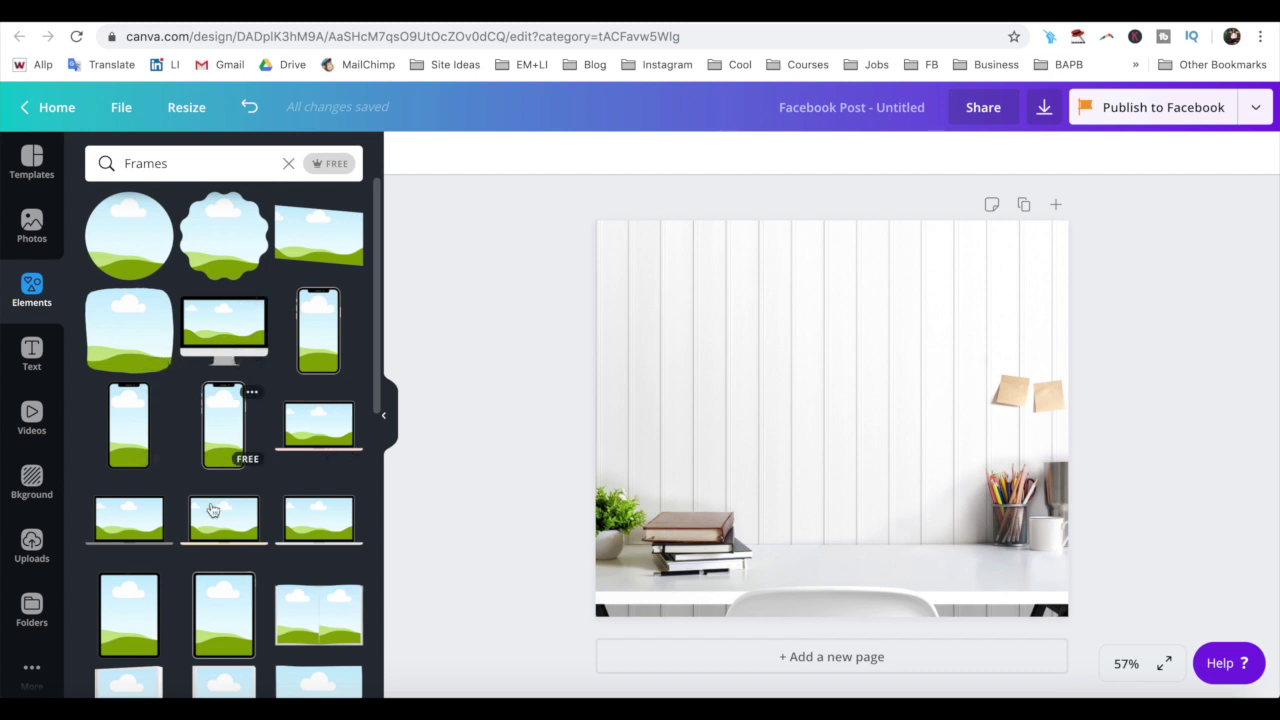
{"action": "scroll", "coordinate": [243, 558], "scroll_direction": "down", "scroll_amount": 3}
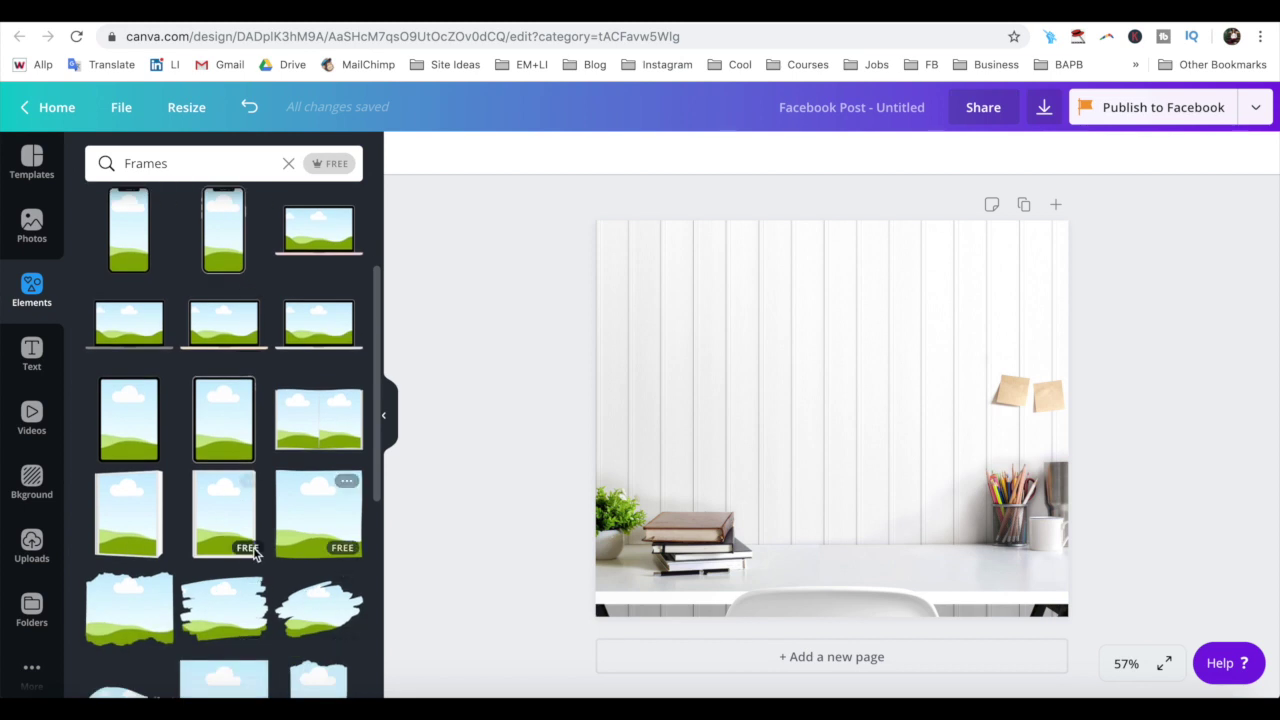
{"action": "scroll", "coordinate": [249, 600], "scroll_direction": "up", "scroll_amount": 3}
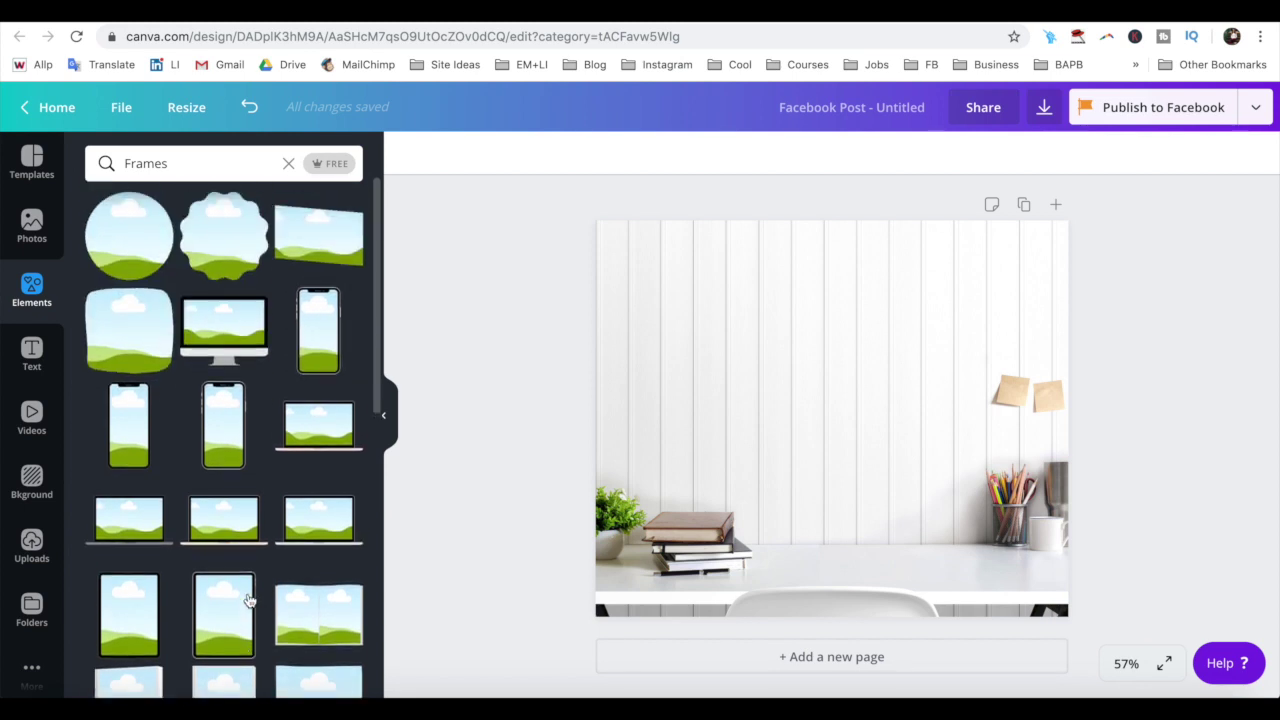
Add a laptop frame, shrink it and place it on the desk right of the books
{"action": "left_click", "coordinate": [230, 521]}
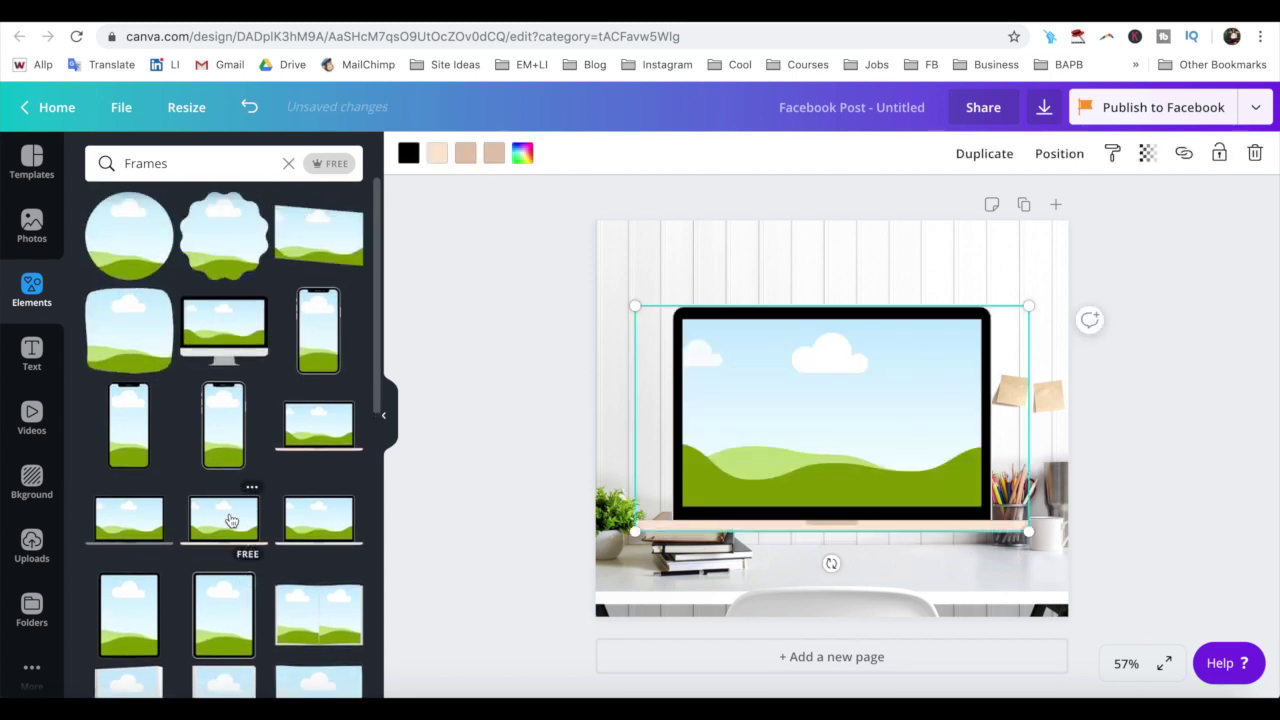
{"action": "left_click_drag", "start_coordinate": [634, 306], "coordinate": [748, 371]}
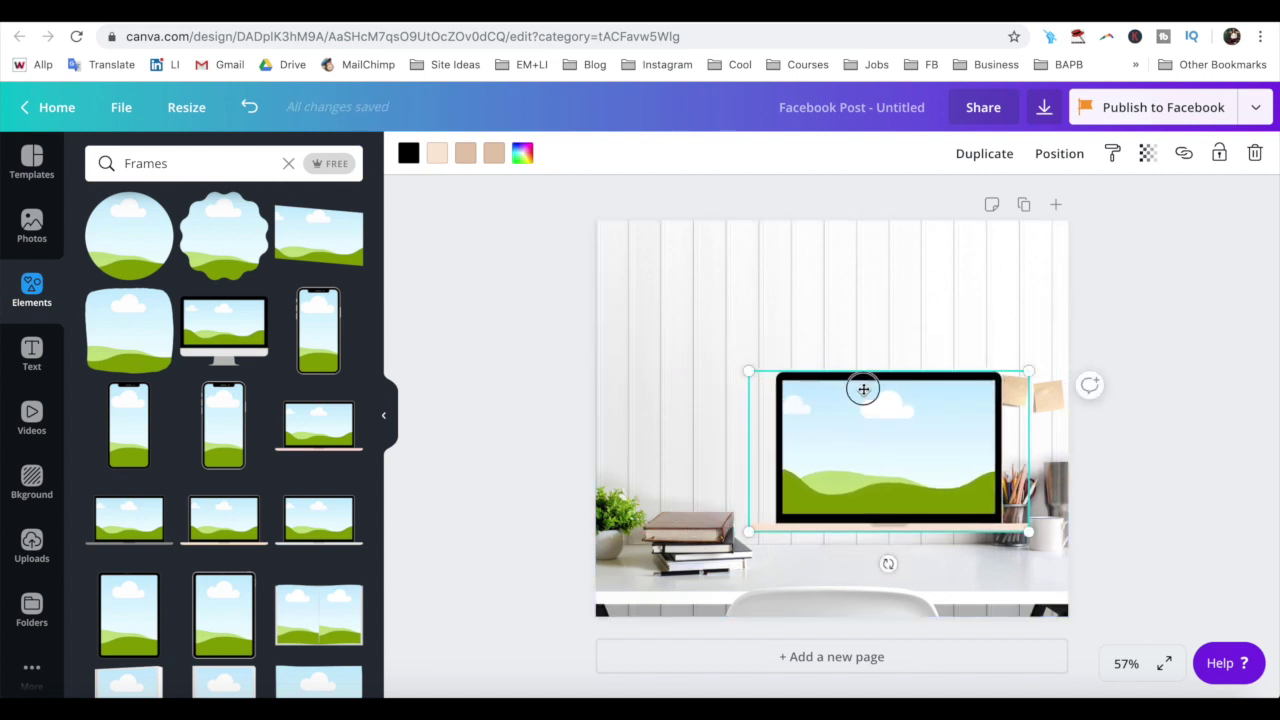
{"action": "left_click_drag", "start_coordinate": [866, 384], "coordinate": [816, 420]}
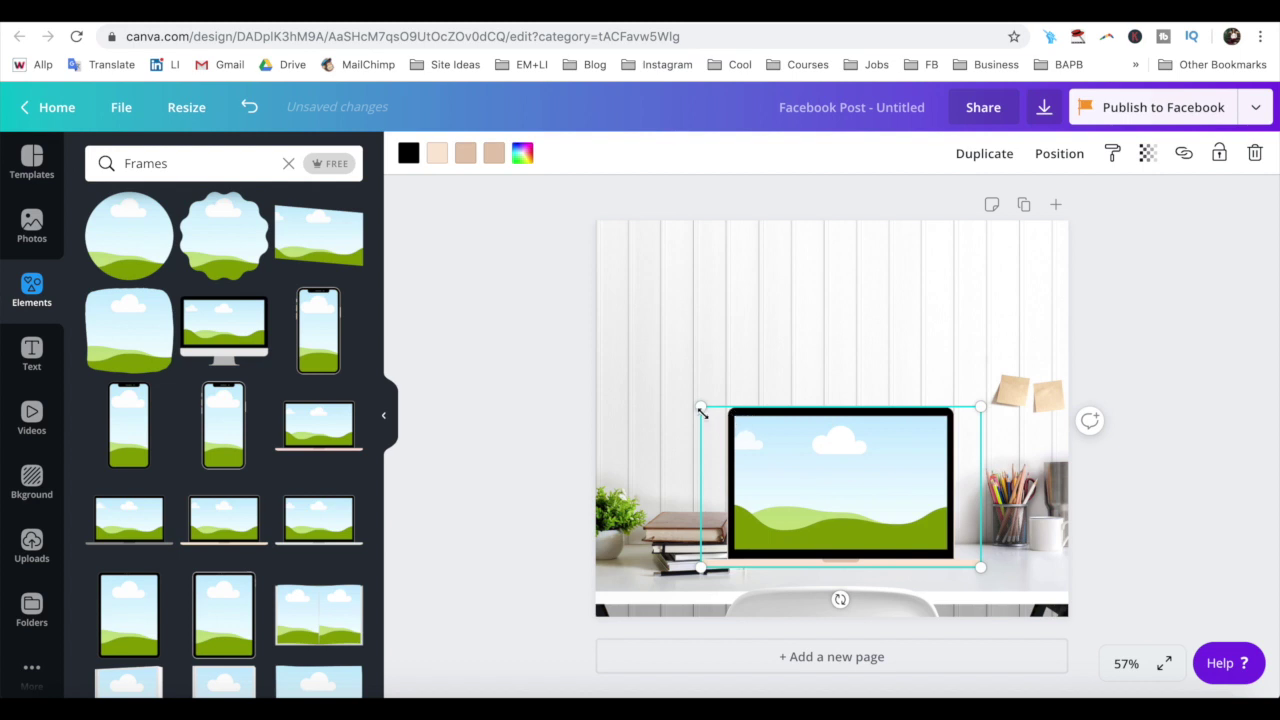
{"action": "left_click_drag", "start_coordinate": [700, 408], "coordinate": [714, 413]}
{"action": "left_click_drag", "start_coordinate": [803, 456], "coordinate": [841, 460]}
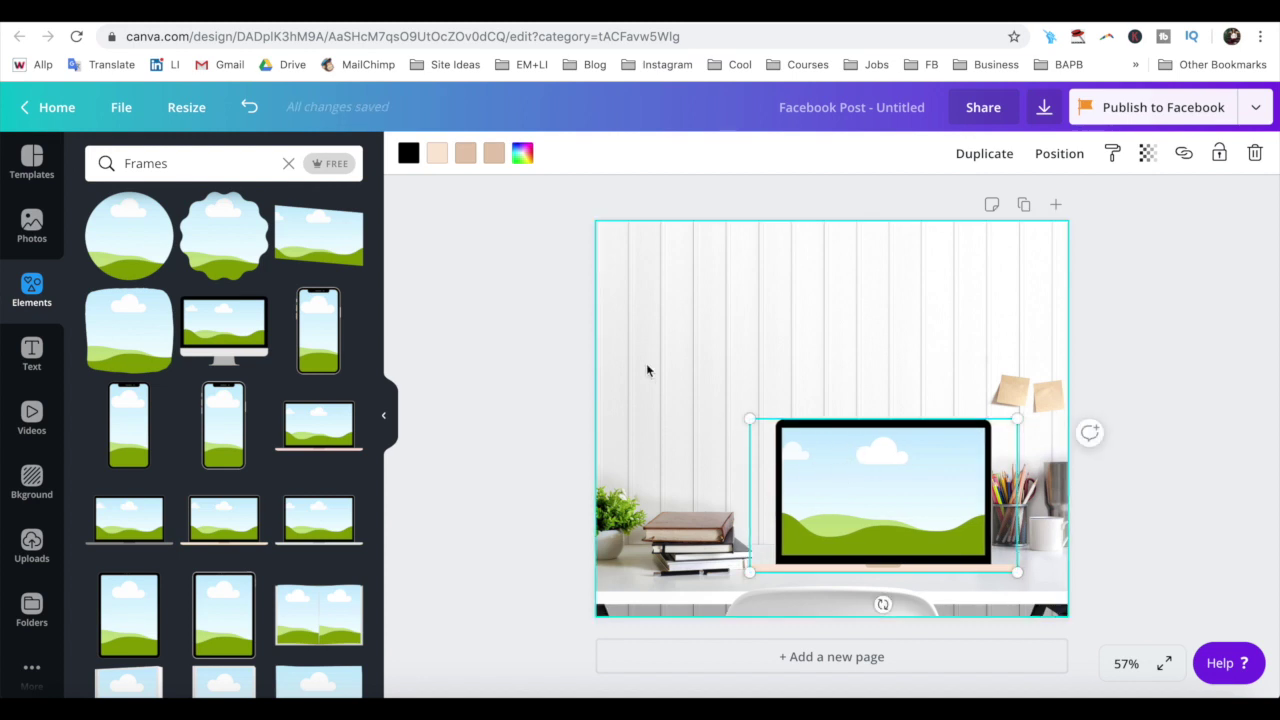
{"action": "left_click", "coordinate": [410, 153]}
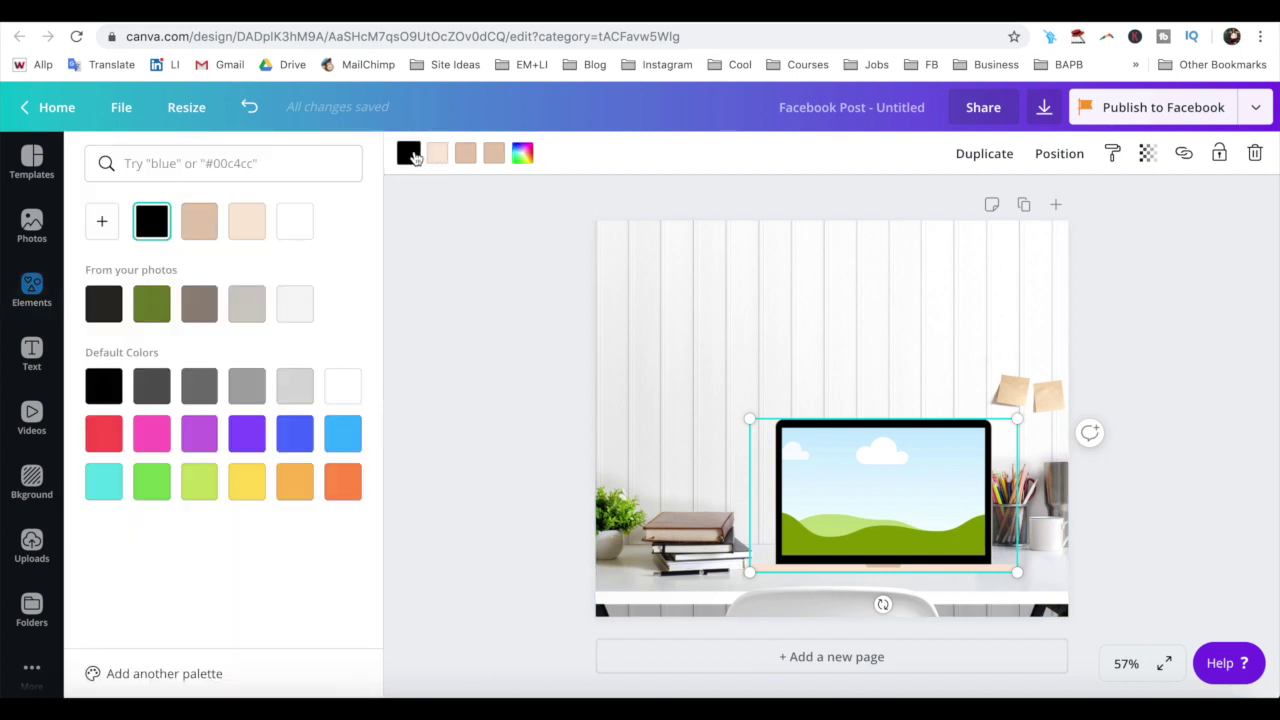
{"action": "left_click", "coordinate": [437, 152]}
{"action": "left_click", "coordinate": [466, 156]}
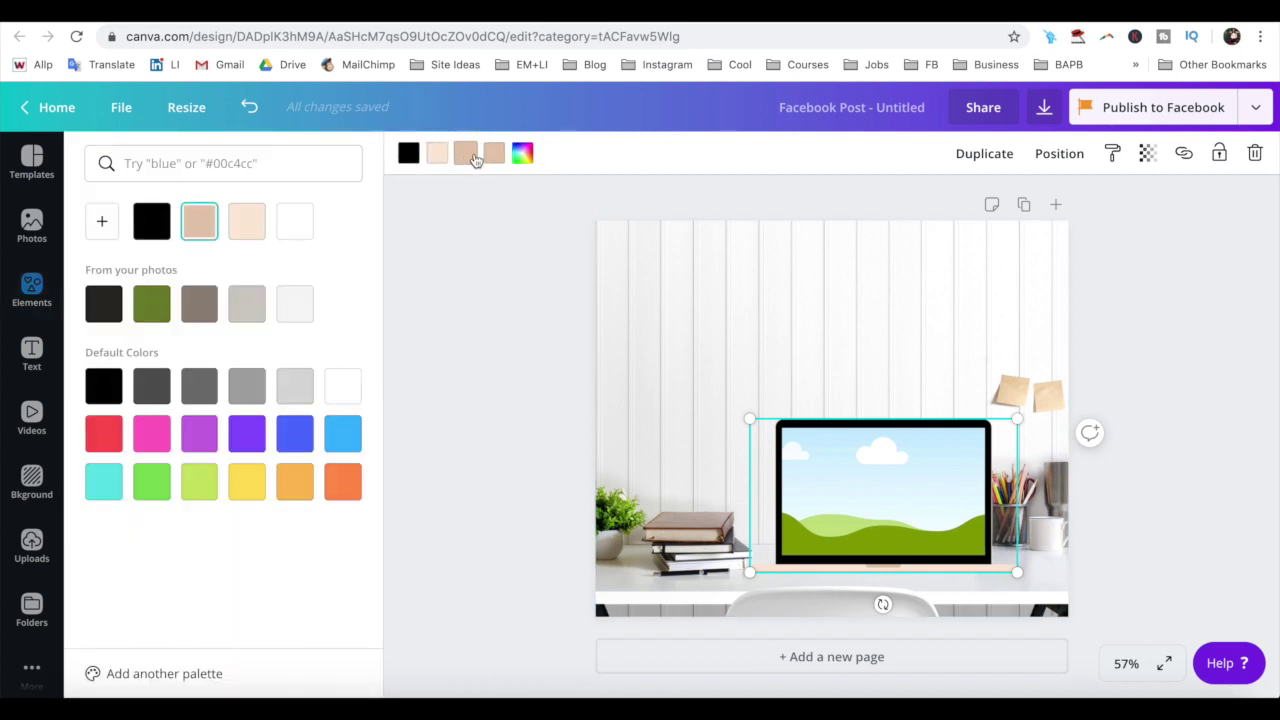
{"action": "left_click", "coordinate": [504, 260]}
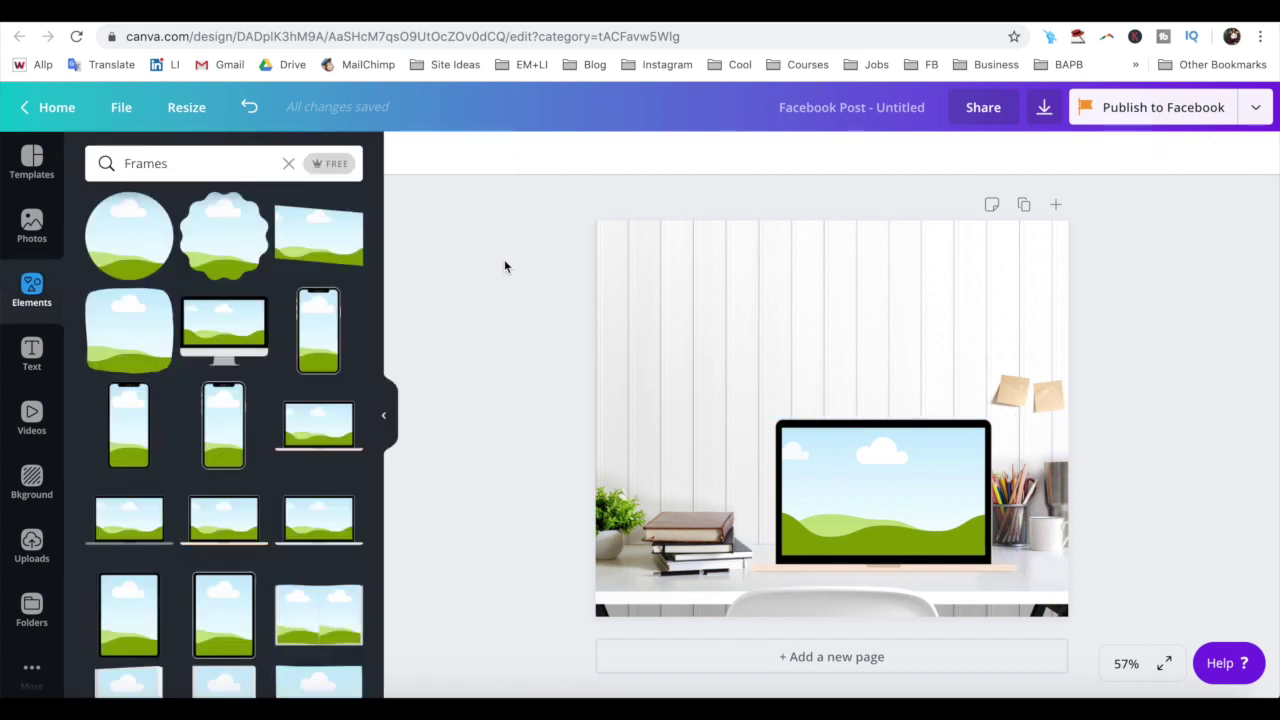
{"action": "scroll", "coordinate": [290, 395], "scroll_direction": "down", "scroll_amount": 3}
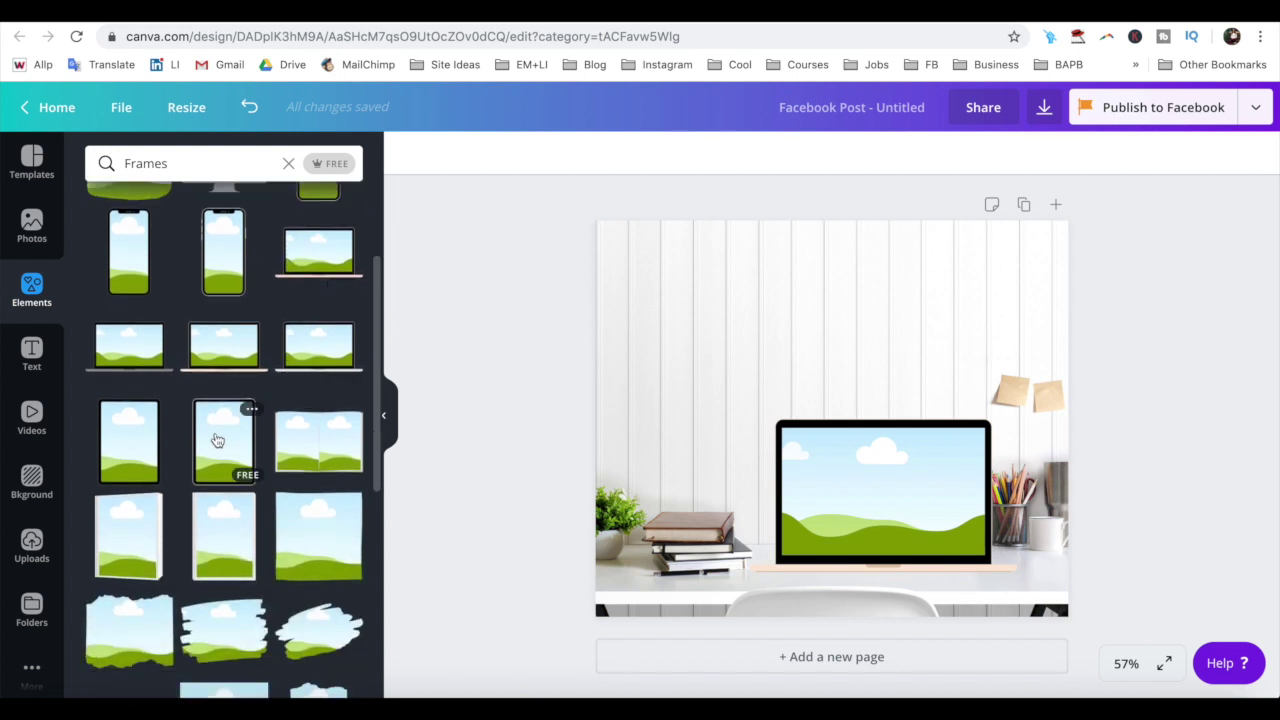
Add a tablet frame, shrink it and set it in front of the laptop's left side
{"action": "left_click", "coordinate": [140, 445]}
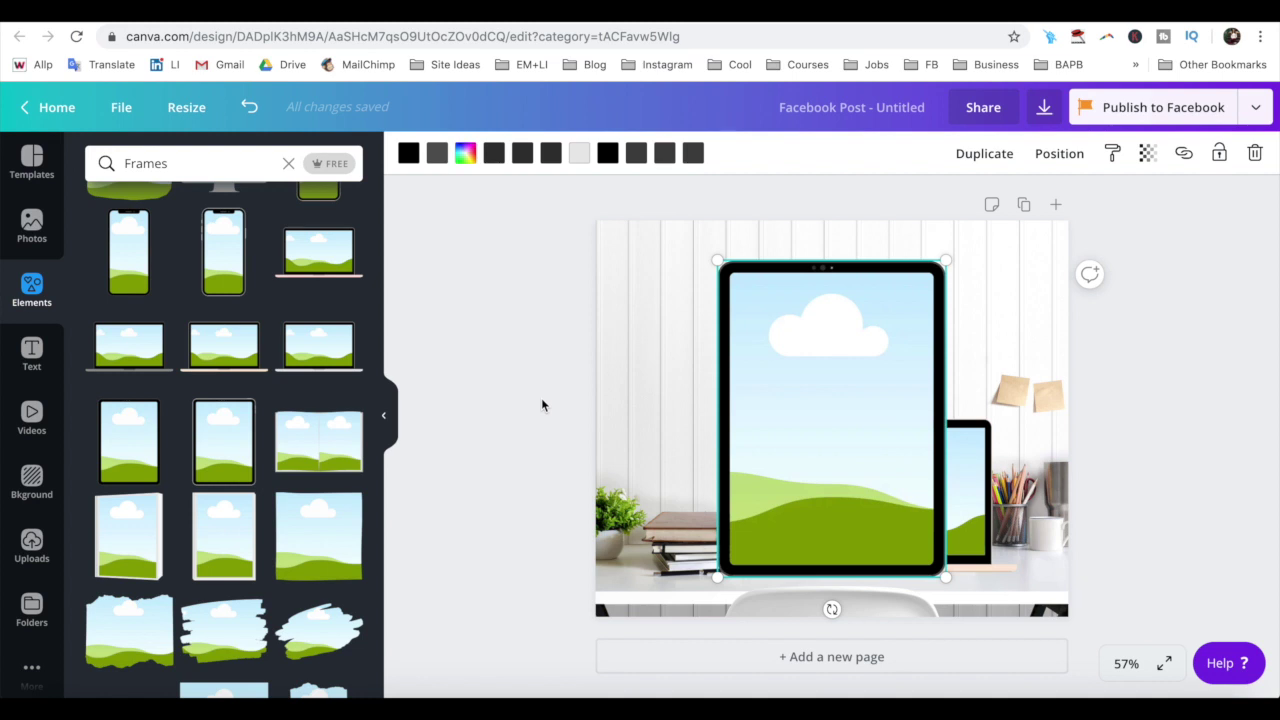
{"action": "left_click_drag", "start_coordinate": [718, 261], "coordinate": [886, 423]}
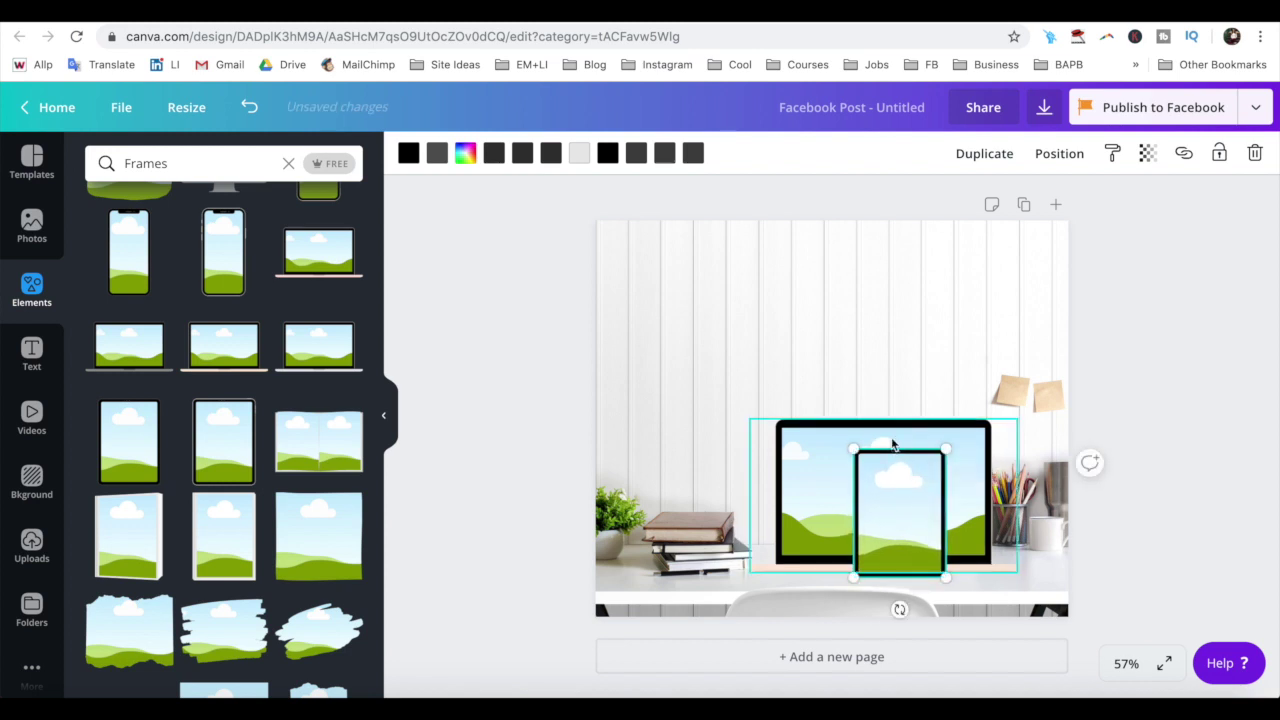
{"action": "left_click_drag", "start_coordinate": [908, 491], "coordinate": [804, 495]}
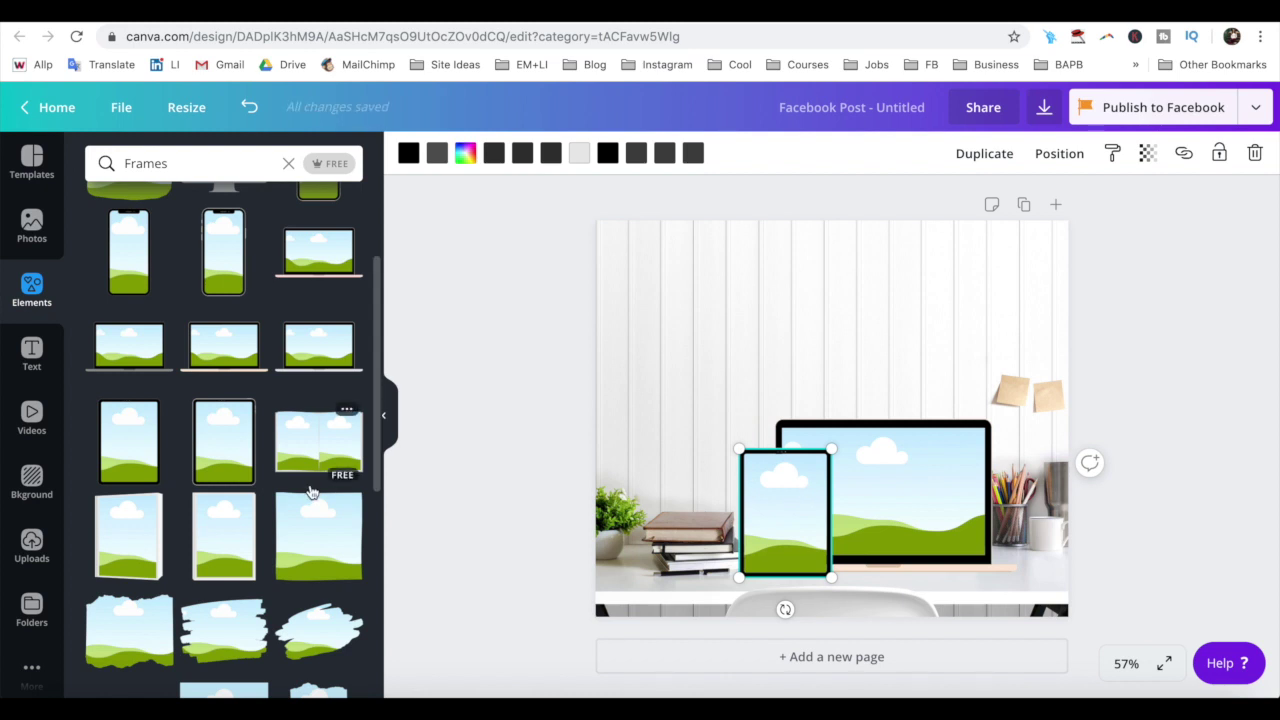
Add a phone frame, shrink it to a small size at the laptop's right
{"action": "scroll", "coordinate": [310, 492], "scroll_direction": "up", "scroll_amount": 3}
{"action": "left_click", "coordinate": [136, 413]}
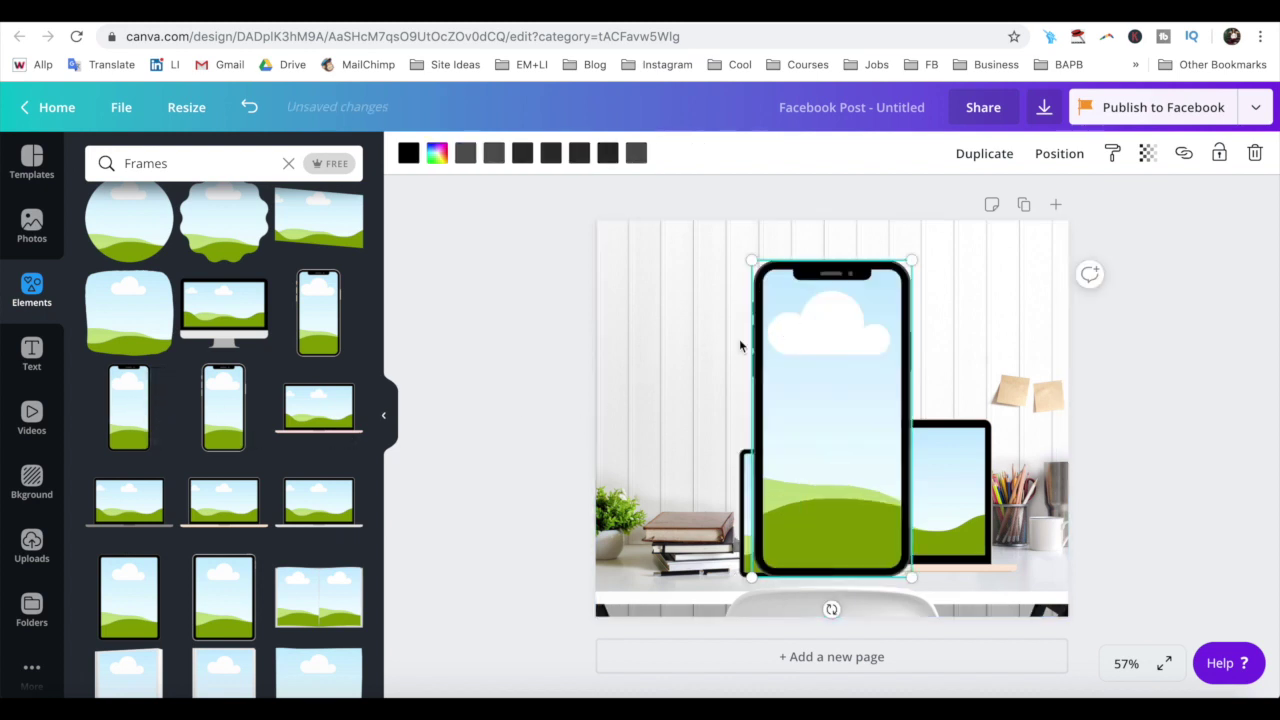
{"action": "mouse_move", "coordinate": [752, 260]}
{"action": "left_mouse_down"}
{"action": "mouse_move", "coordinate": [860, 420]}
{"action": "mouse_move", "coordinate": [886, 508]}
{"action": "mouse_move", "coordinate": [1014, 518]}
{"action": "mouse_move", "coordinate": [1003, 520]}
{"action": "left_mouse_up"}
{"action": "left_click", "coordinate": [1135, 533]}
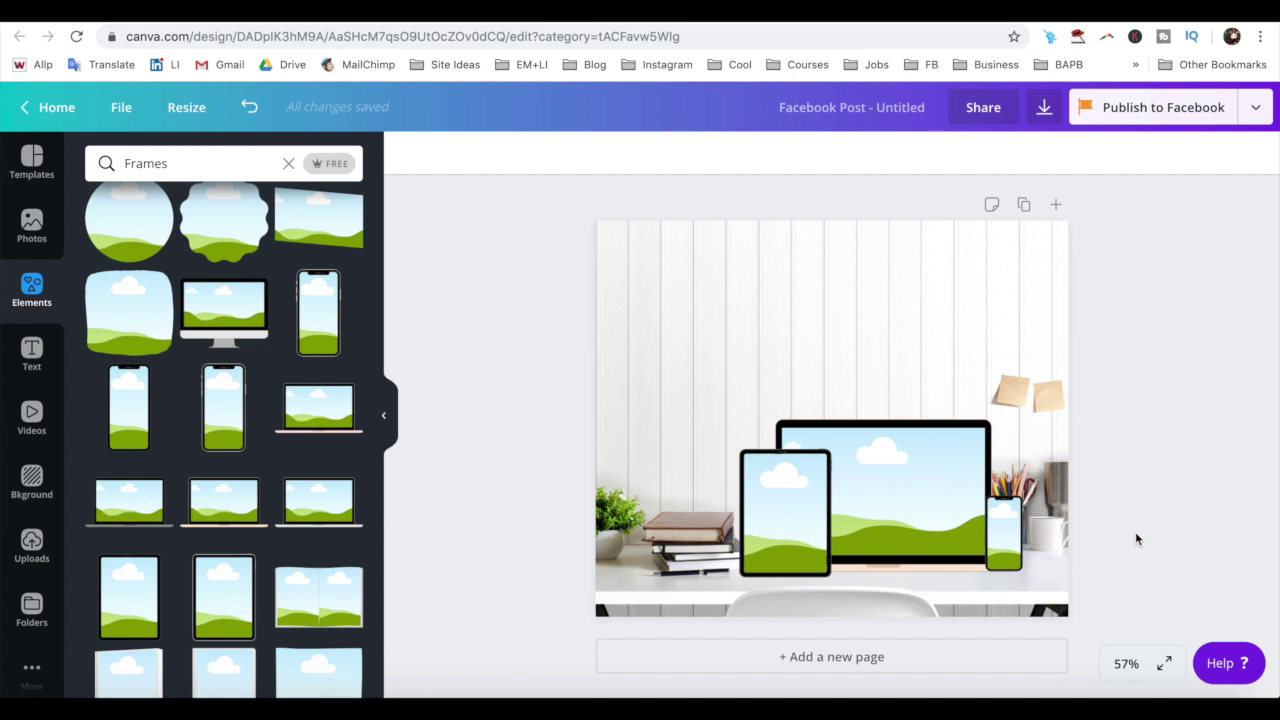
{"action": "left_click_drag", "start_coordinate": [894, 503], "coordinate": [957, 317]}
{"action": "left_click_drag", "start_coordinate": [790, 505], "coordinate": [670, 531]}
{"action": "left_click", "coordinate": [947, 385]}
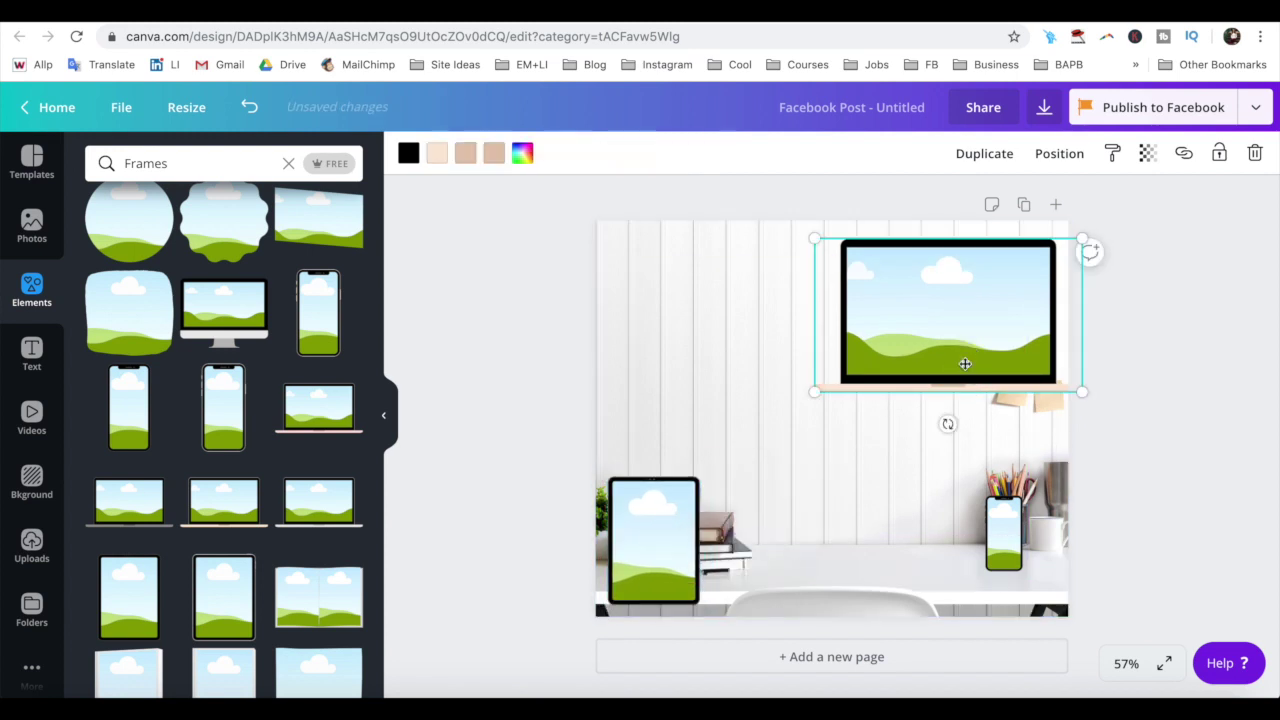
{"action": "left_click_drag", "start_coordinate": [949, 423], "coordinate": [858, 302]}
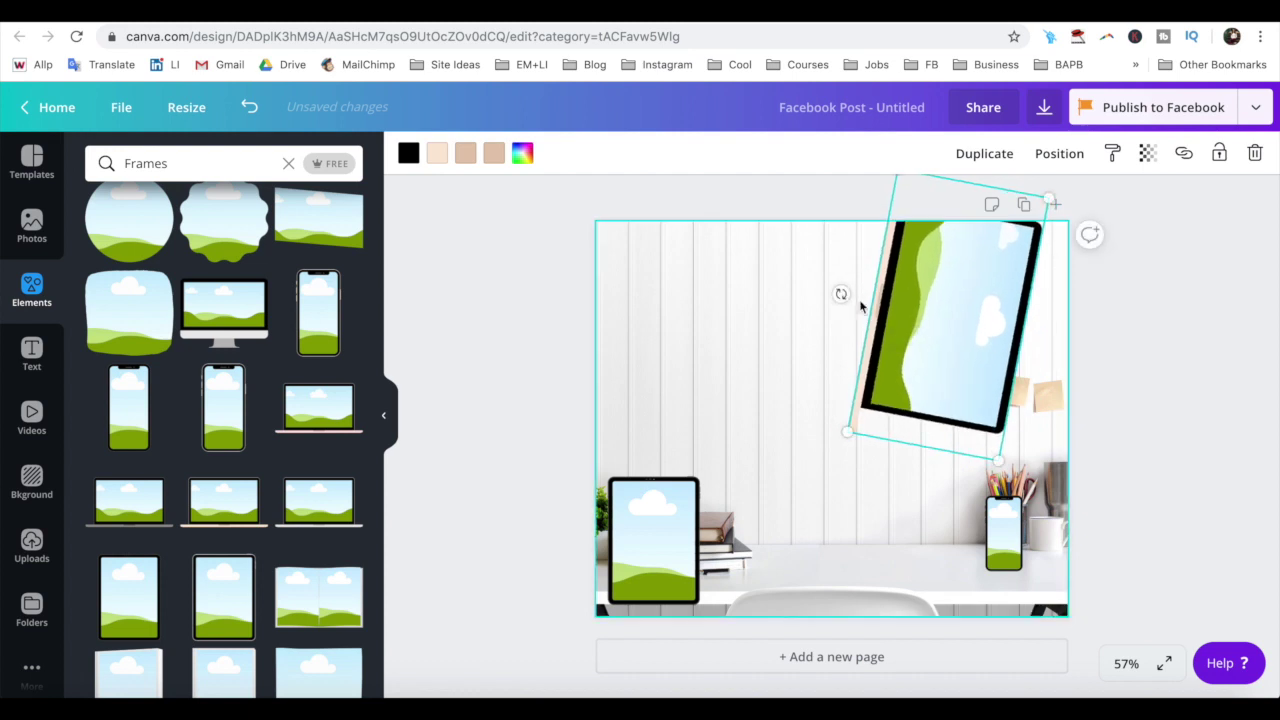
{"action": "left_click_drag", "start_coordinate": [934, 294], "coordinate": [835, 463]}
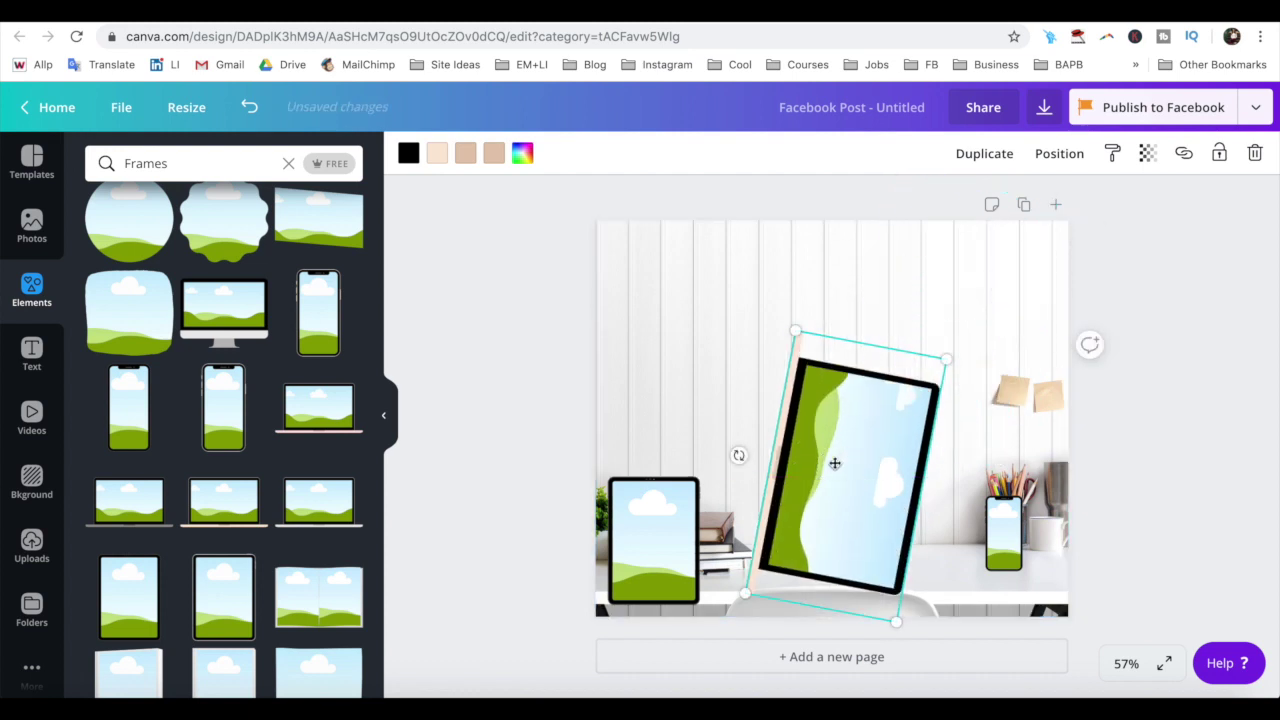
{"action": "key", "text": "ctrl+z"}
{"action": "key", "text": "ctrl+z"}
{"action": "key", "text": "ctrl+z"}
{"action": "key", "text": "ctrl+z"}
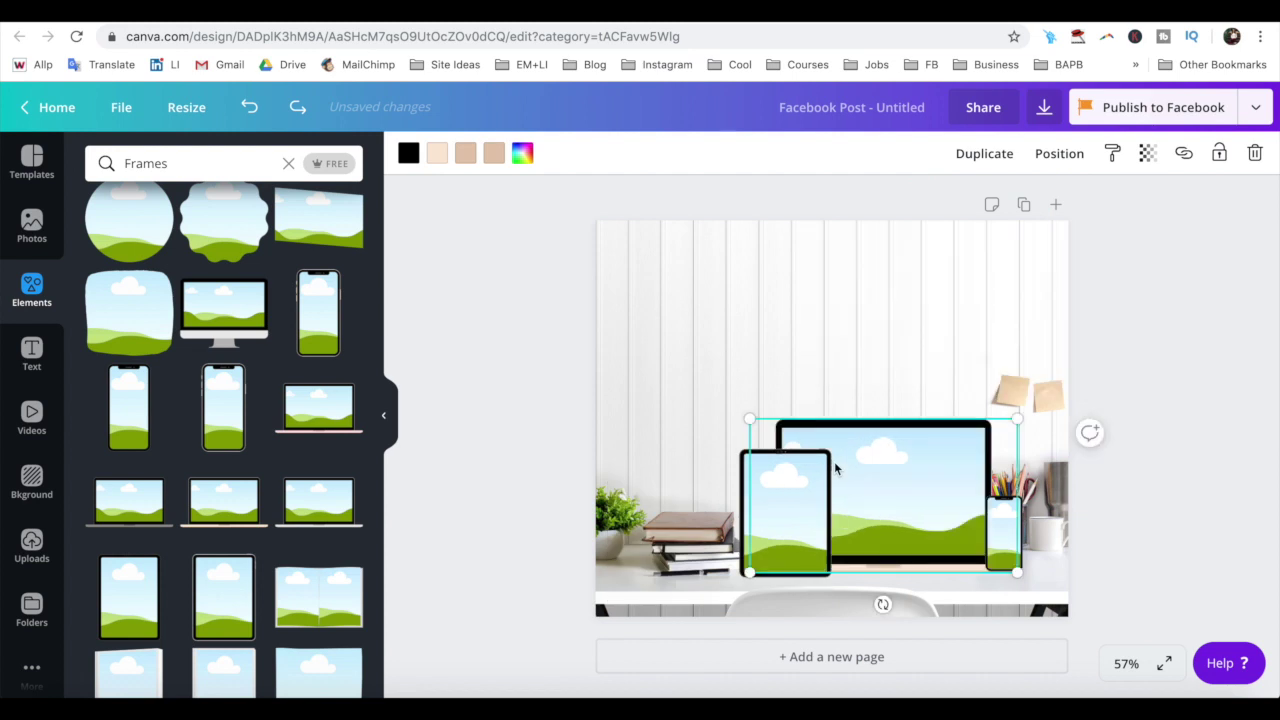
{"action": "left_click", "coordinate": [1207, 381]}
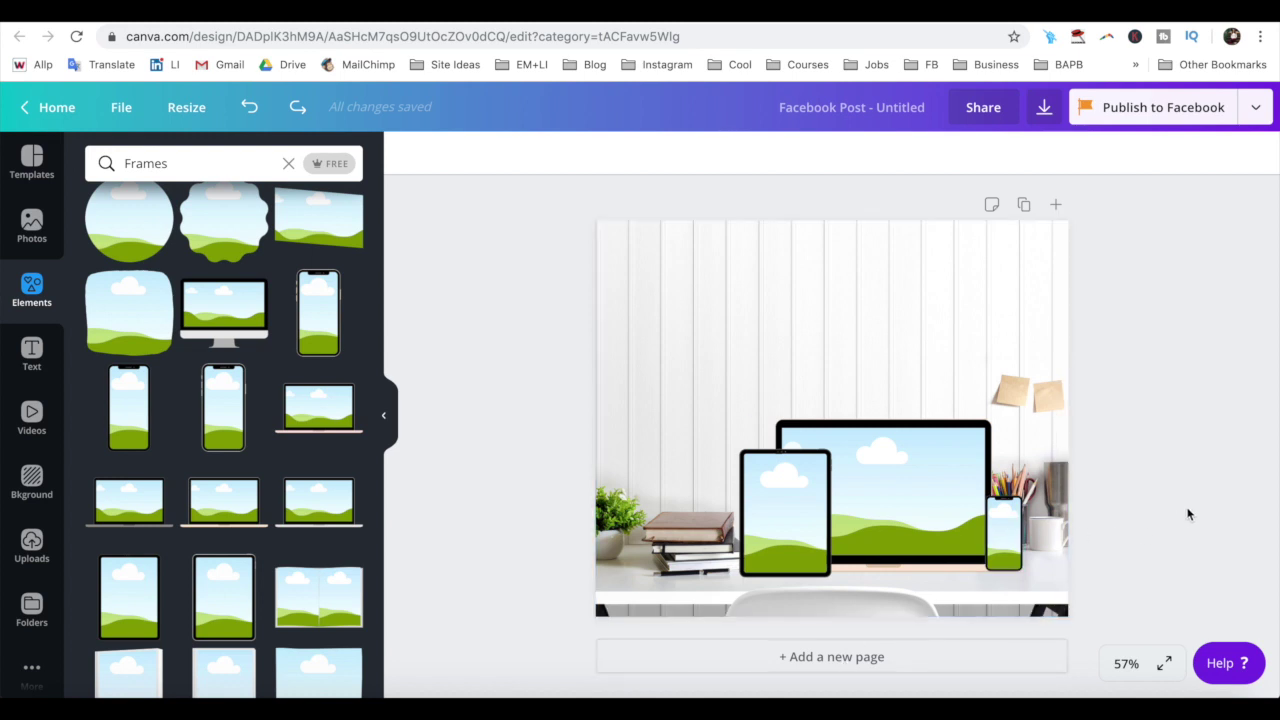
{"action": "scroll", "coordinate": [1188, 514], "scroll_direction": "down", "scroll_amount": 1}
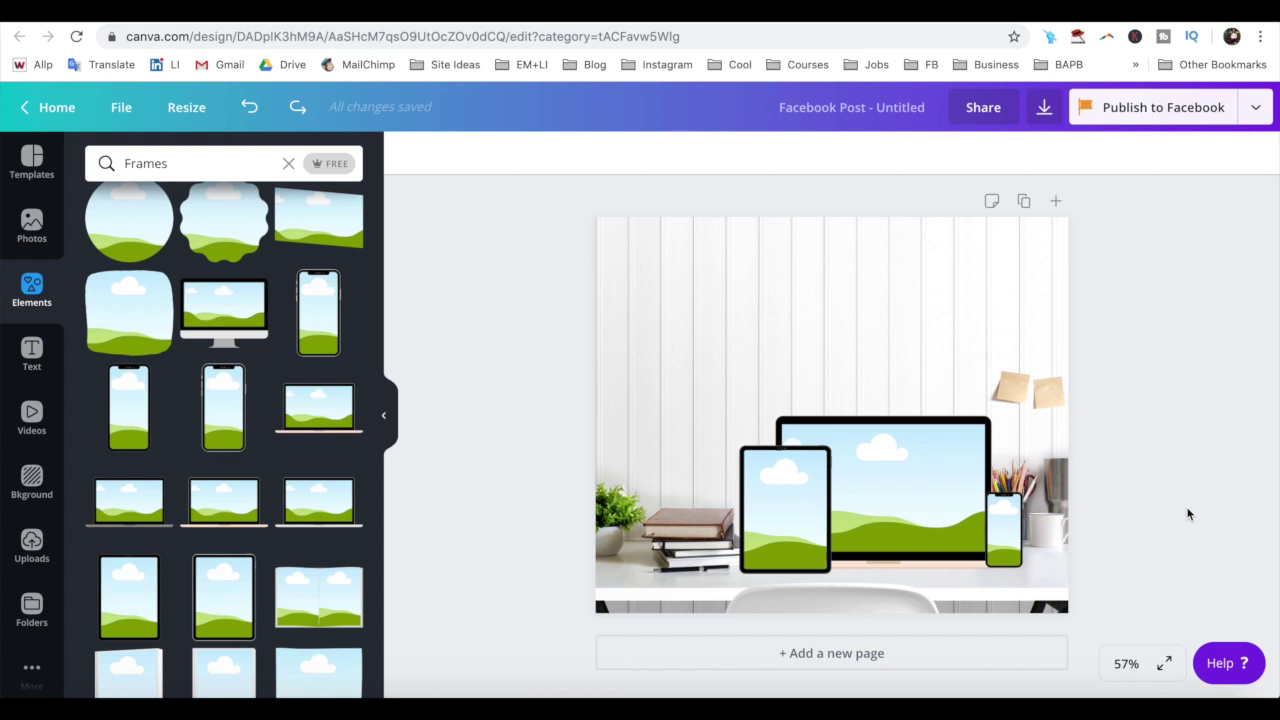
Open the Uploads panel, cancel the upload file chooser and pick the presenter thumbnail
{"action": "left_click", "coordinate": [33, 550]}
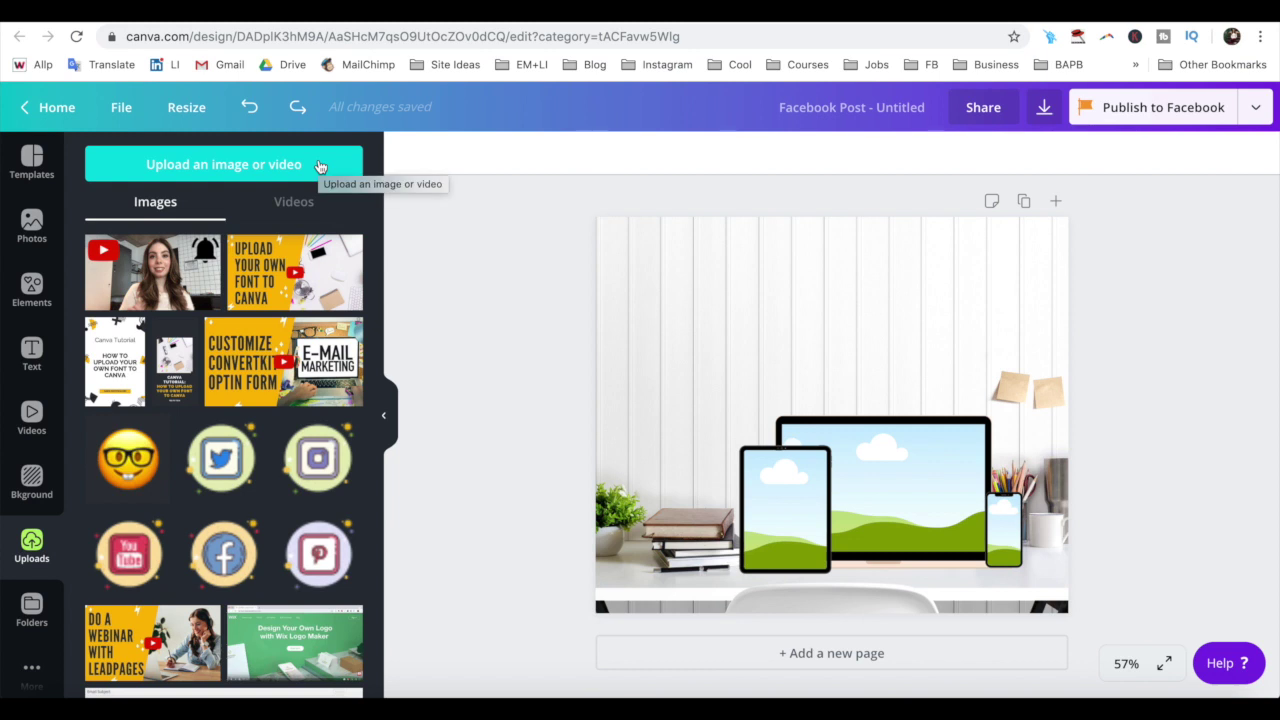
{"action": "left_click", "coordinate": [320, 166]}
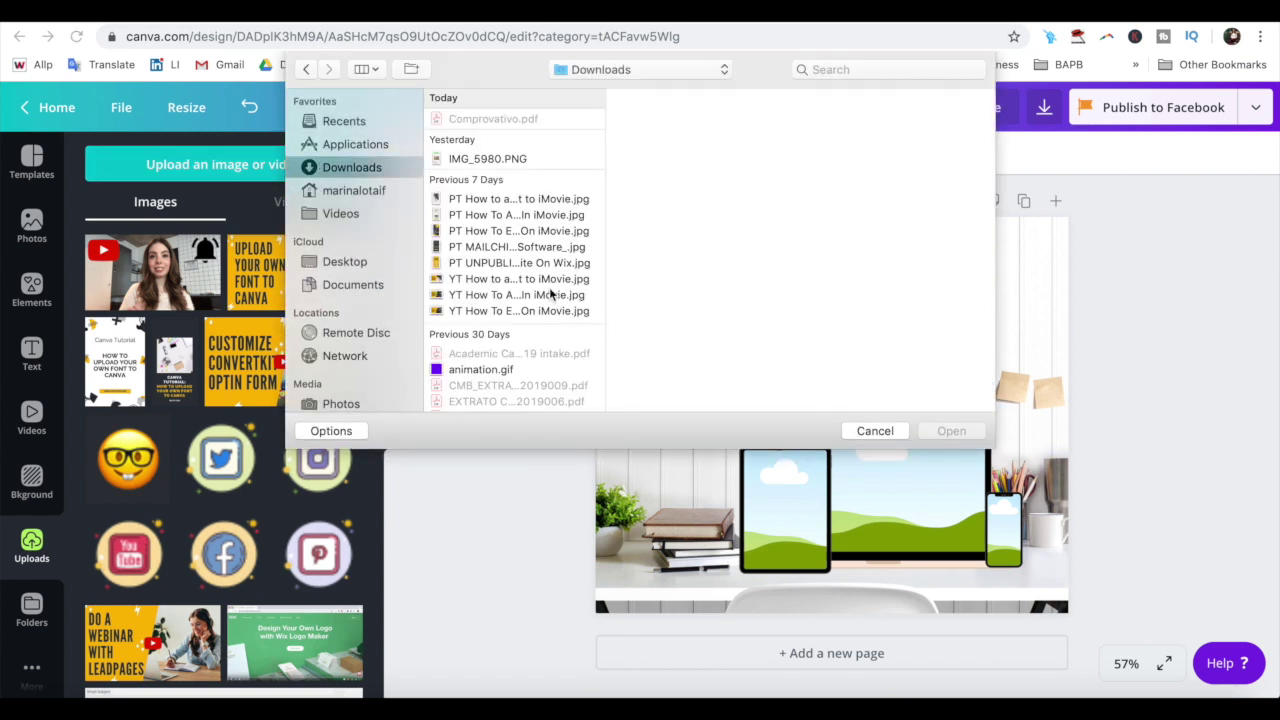
{"action": "left_click", "coordinate": [875, 431]}
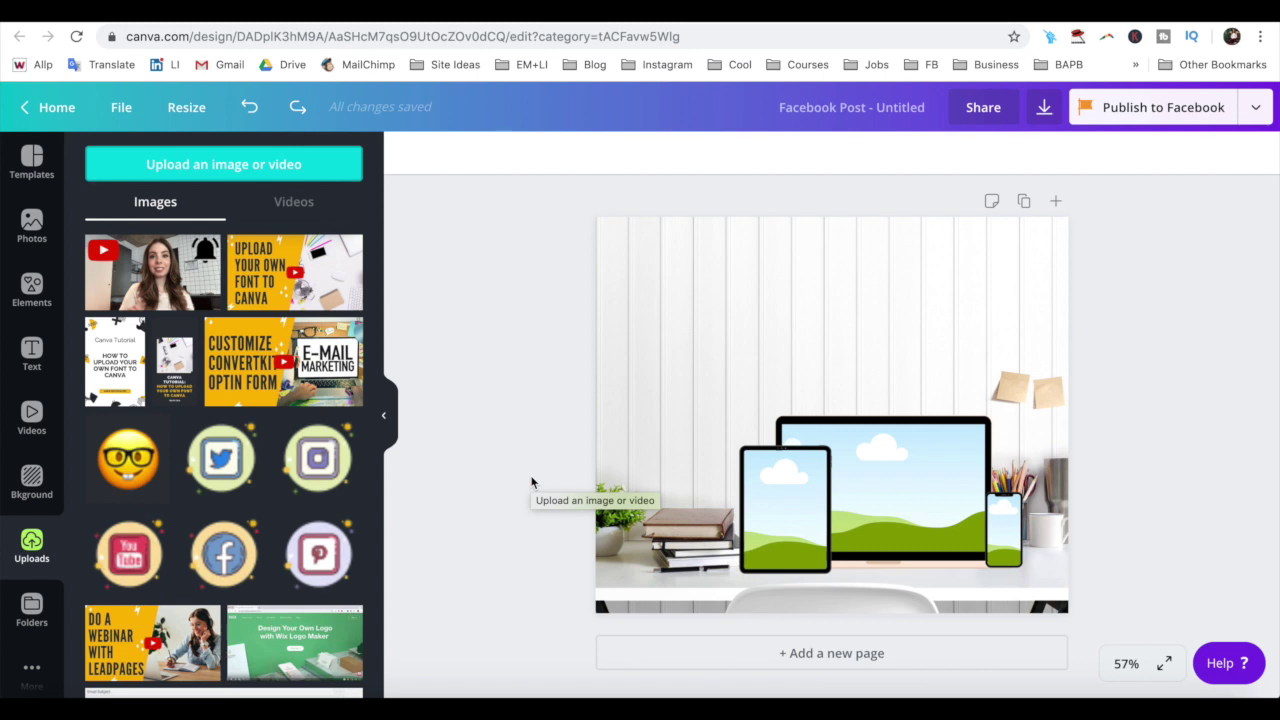
{"action": "left_click", "coordinate": [128, 263]}
Place the presenter thumbnail in the laptop frame and shift it slightly right
{"action": "left_click_drag", "start_coordinate": [128, 263], "coordinate": [864, 475]}
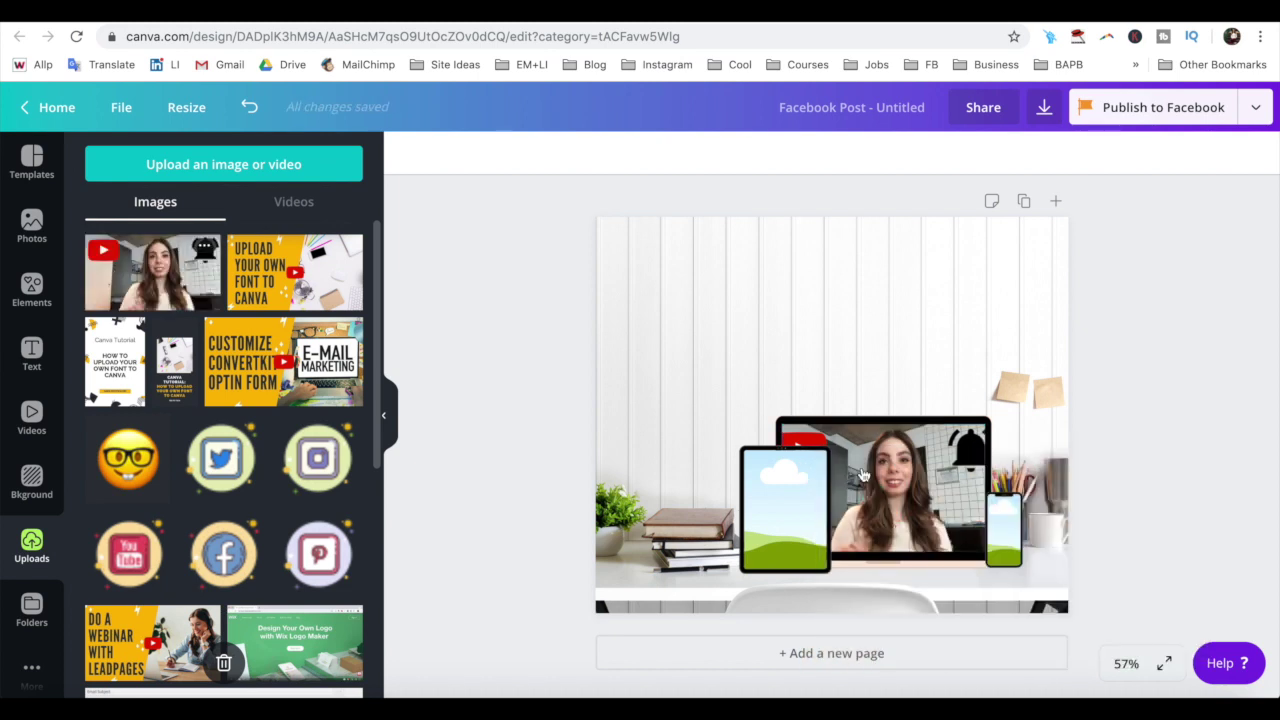
{"action": "double_click", "coordinate": [864, 473]}
{"action": "left_click_drag", "start_coordinate": [866, 467], "coordinate": [882, 465]}
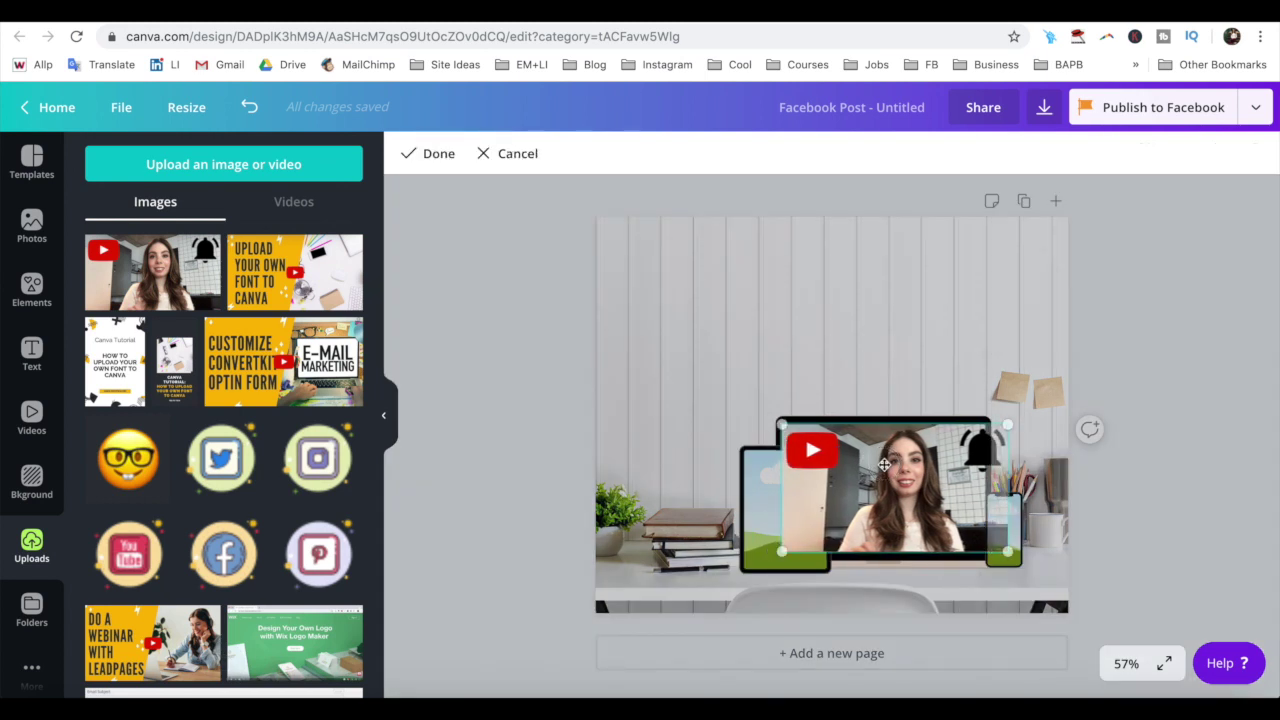
{"action": "left_click", "coordinate": [430, 154]}
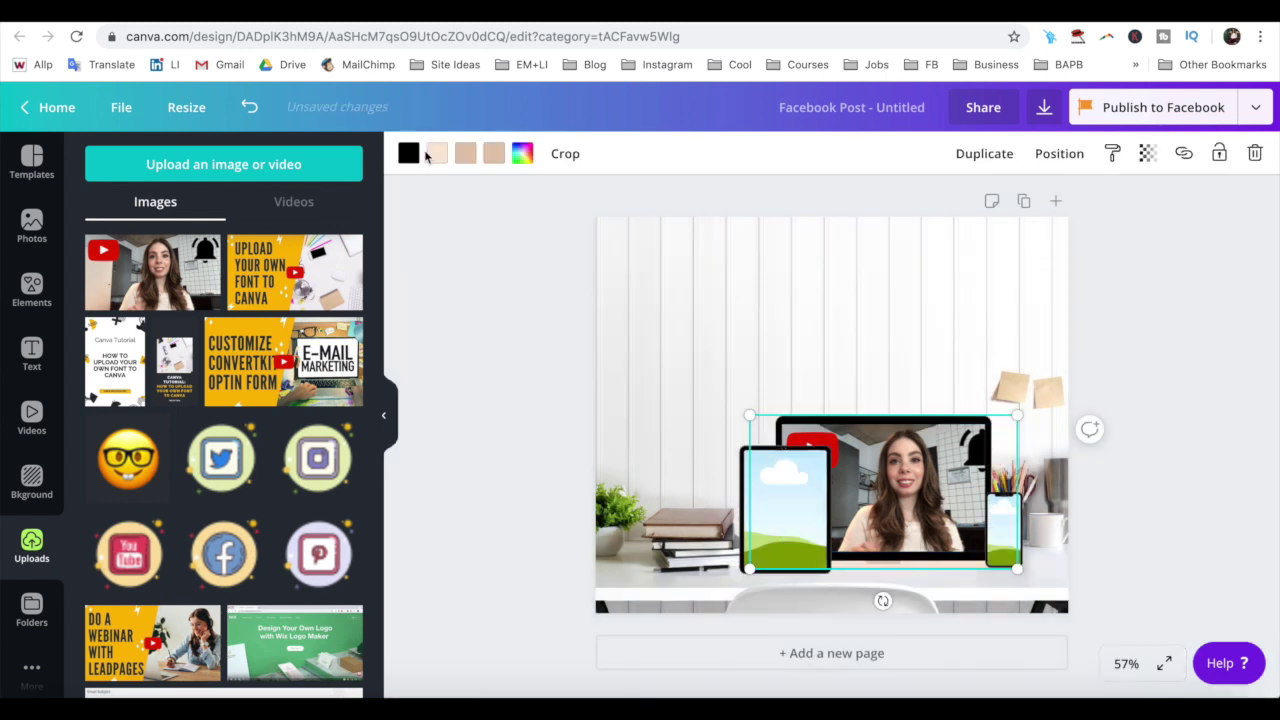
{"action": "left_click", "coordinate": [506, 360]}
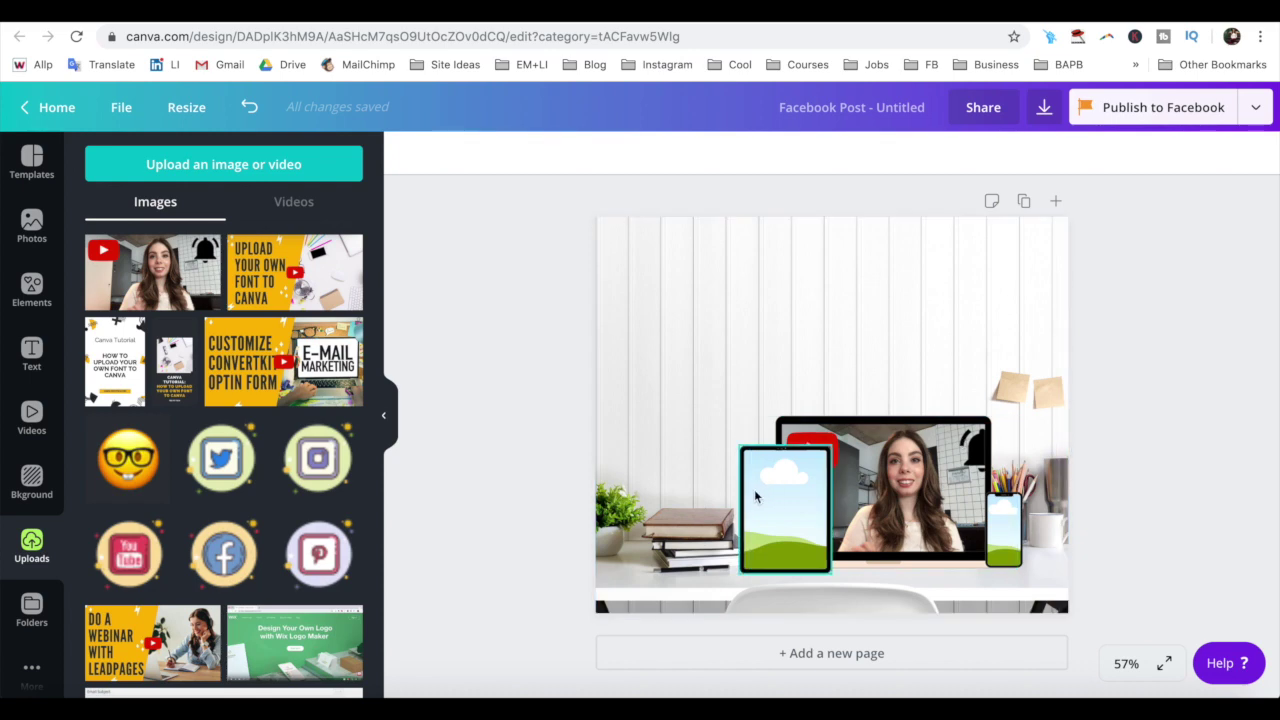
Fill laptop with the font-upload graphic, tablet with presenter thumbnail, phone with Canva tutorial cover
{"action": "left_click", "coordinate": [795, 428]}
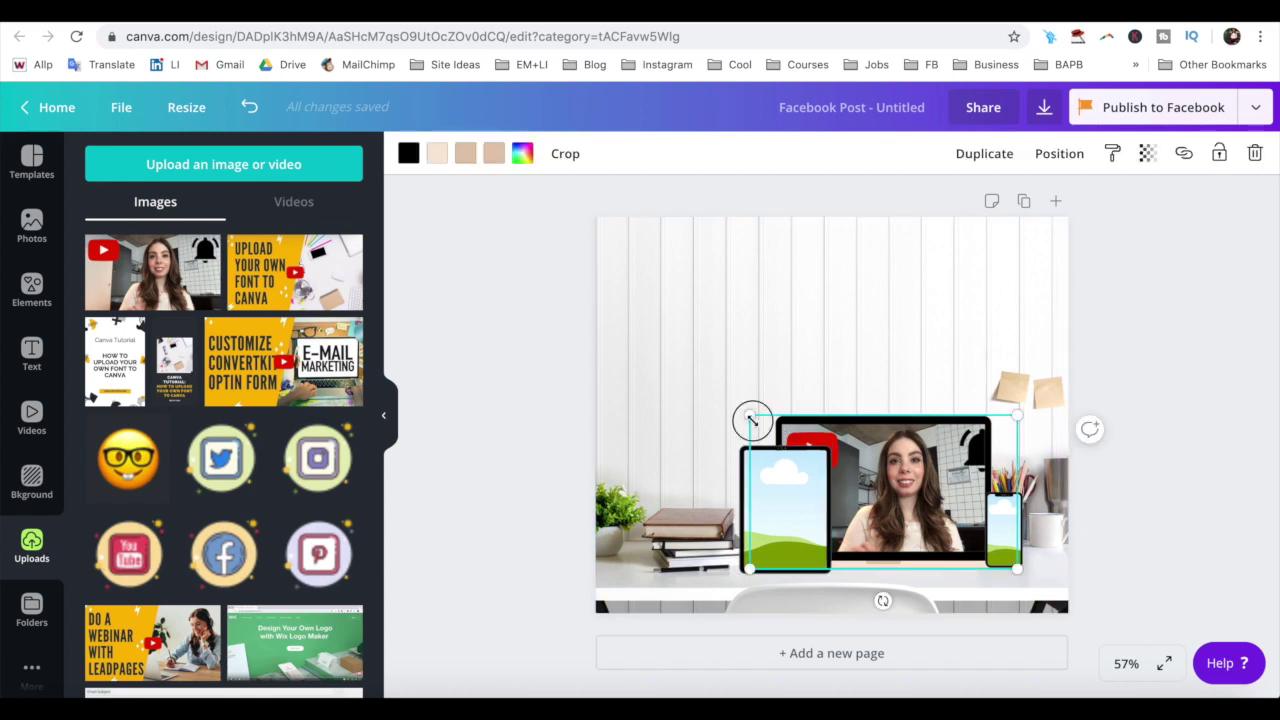
{"action": "left_click_drag", "start_coordinate": [295, 272], "coordinate": [950, 530]}
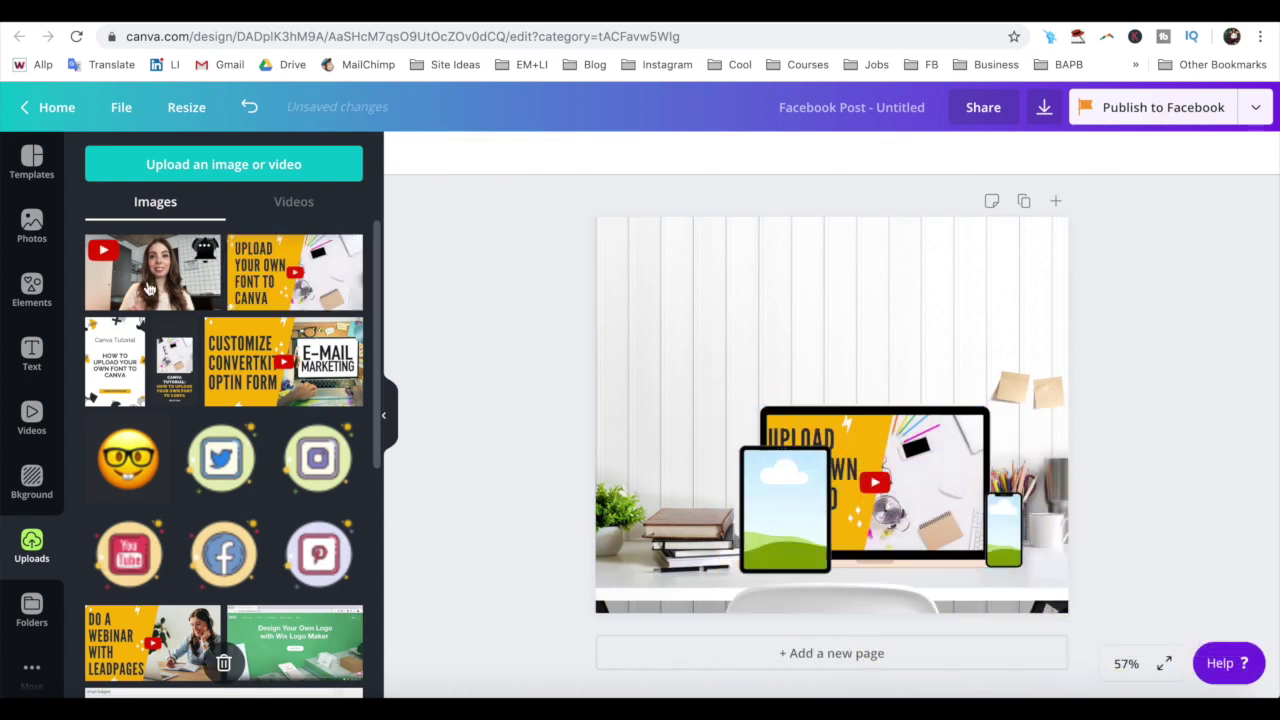
{"action": "left_click_drag", "start_coordinate": [148, 288], "coordinate": [785, 505]}
{"action": "left_click", "coordinate": [751, 171]}
{"action": "left_click_drag", "start_coordinate": [115, 360], "coordinate": [1005, 530]}
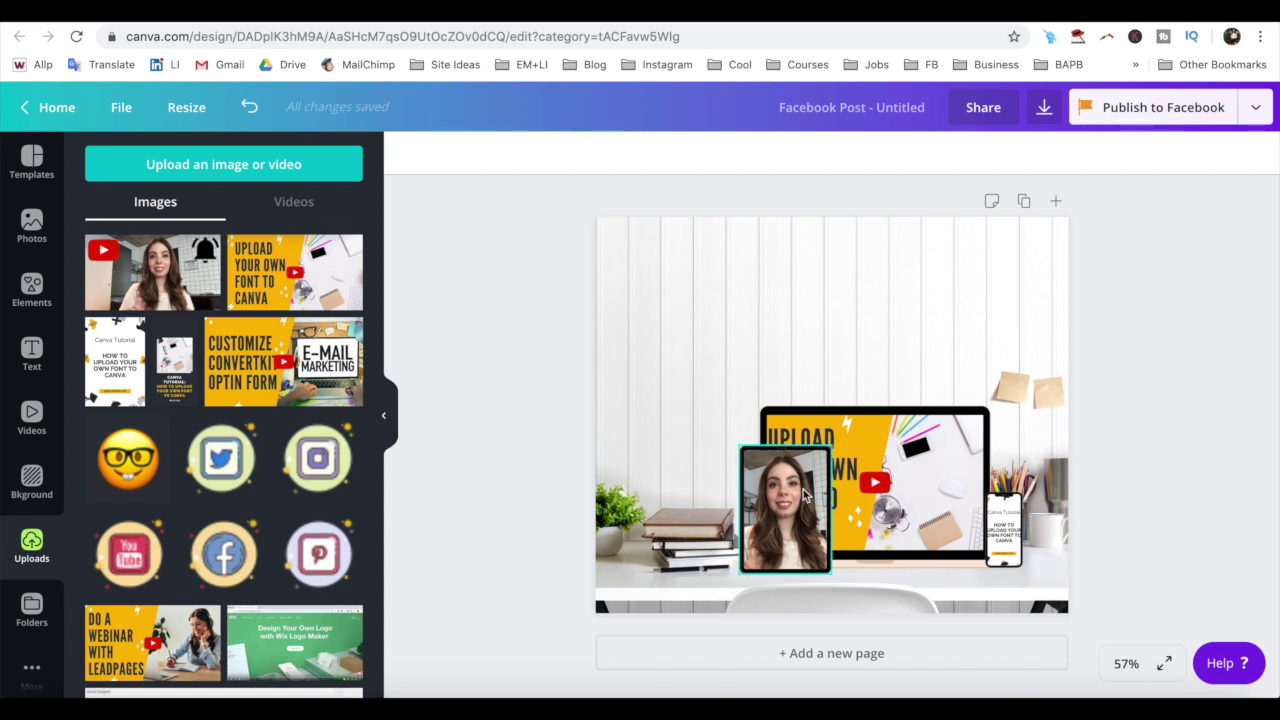
Add a 'WATCH NOW!' heading, move it near the top-left and enlarge it
{"action": "type", "text": "tWATCH NOW!"}
{"action": "left_click_drag", "start_coordinate": [760, 332], "coordinate": [662, 190]}
{"action": "left_click_drag", "start_coordinate": [832, 290], "coordinate": [943, 300]}
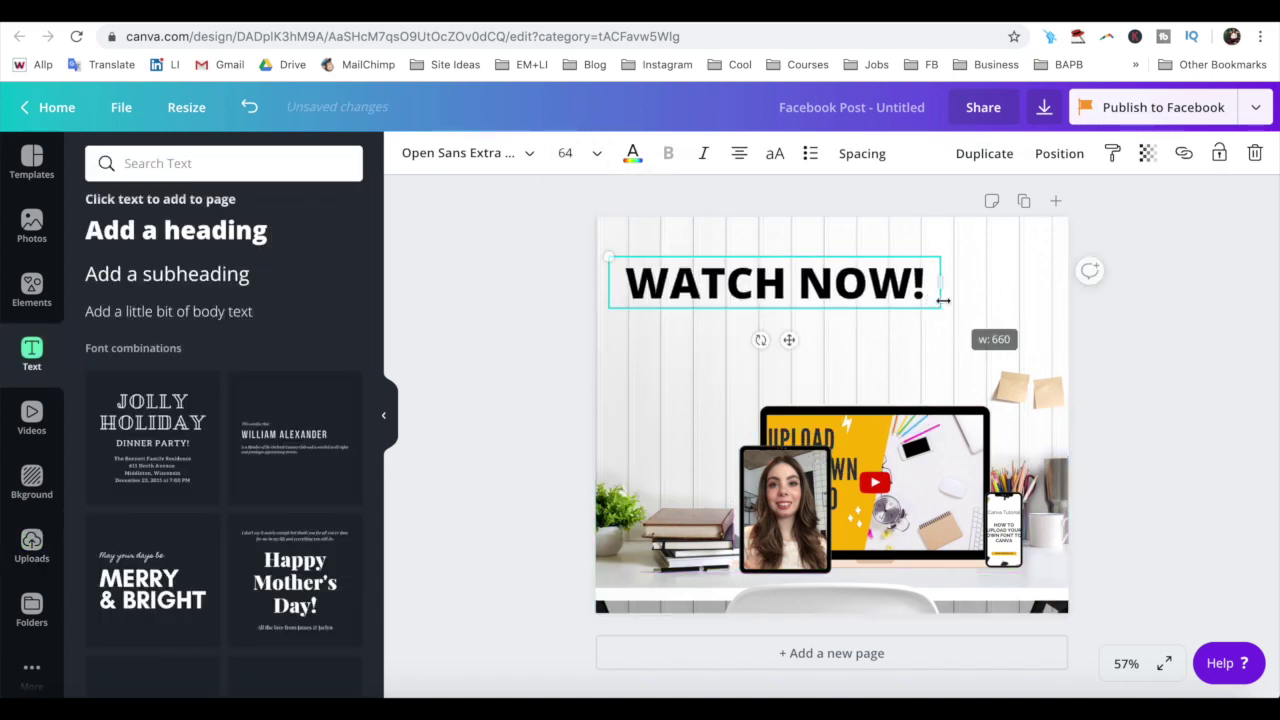
Add an arrow graphic, colour it red, shrink it and rotate it toward the devices
{"action": "left_click", "coordinate": [32, 290]}
{"action": "type", "text": "arrow"}
{"action": "key", "text": "Return"}
{"action": "left_click", "coordinate": [126, 420]}
{"action": "left_click", "coordinate": [408, 153]}
{"action": "left_click", "coordinate": [343, 399]}
{"action": "left_click_drag", "start_coordinate": [1028, 472], "coordinate": [976, 360]}
{"action": "left_click_drag", "start_coordinate": [1090, 332], "coordinate": [1090, 286]}
{"action": "left_click", "coordinate": [1238, 373]}
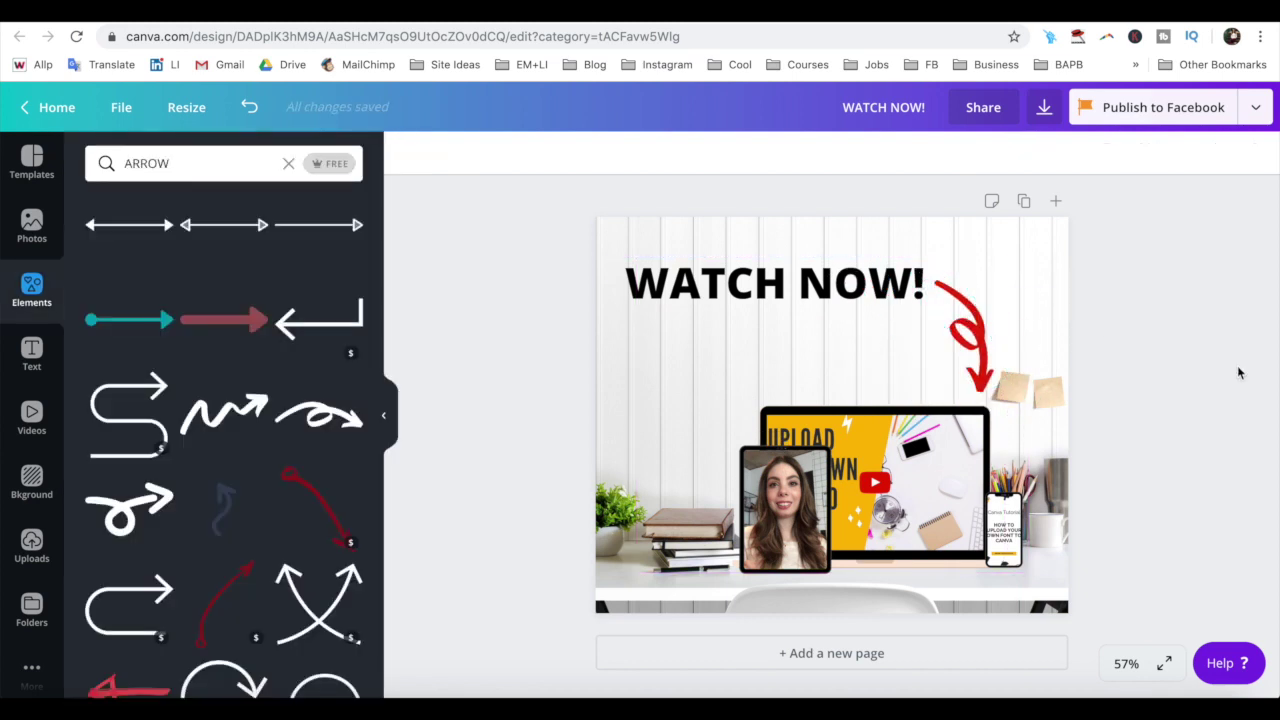
Download the 940 × 788 px post with PNG as the file type
{"action": "left_click", "coordinate": [1043, 112]}
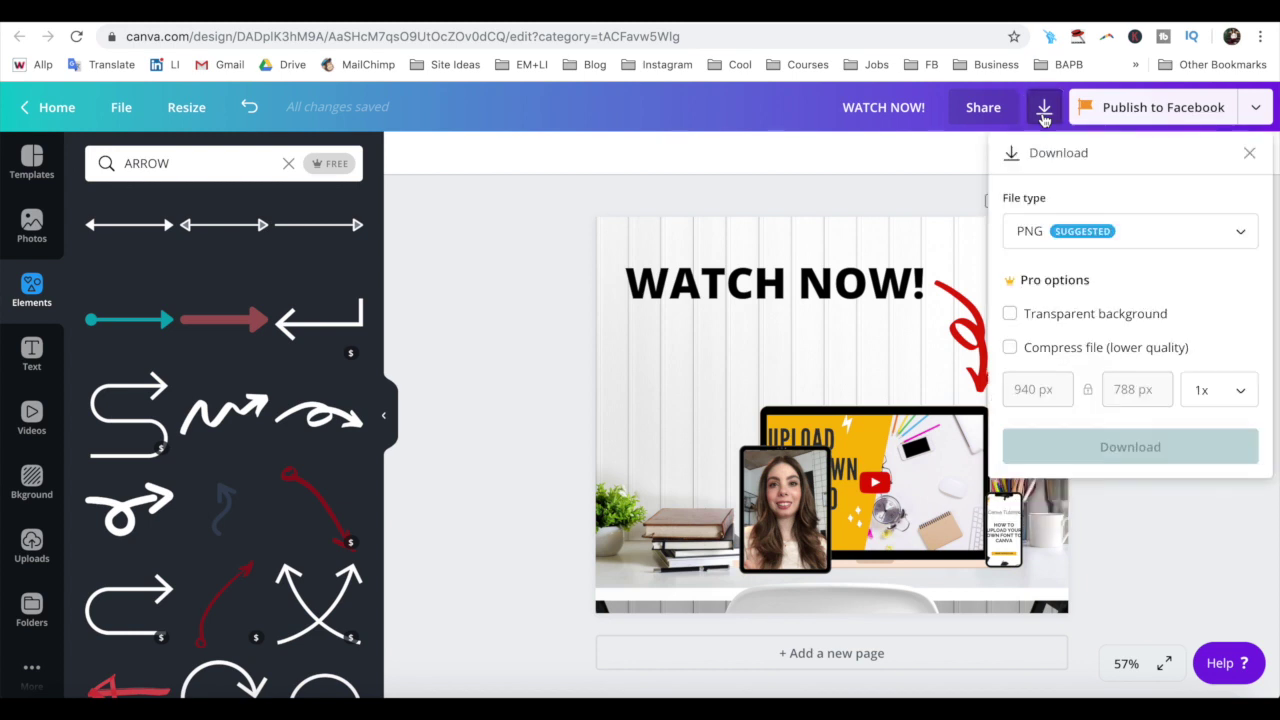
{"action": "left_click", "coordinate": [1095, 232]}
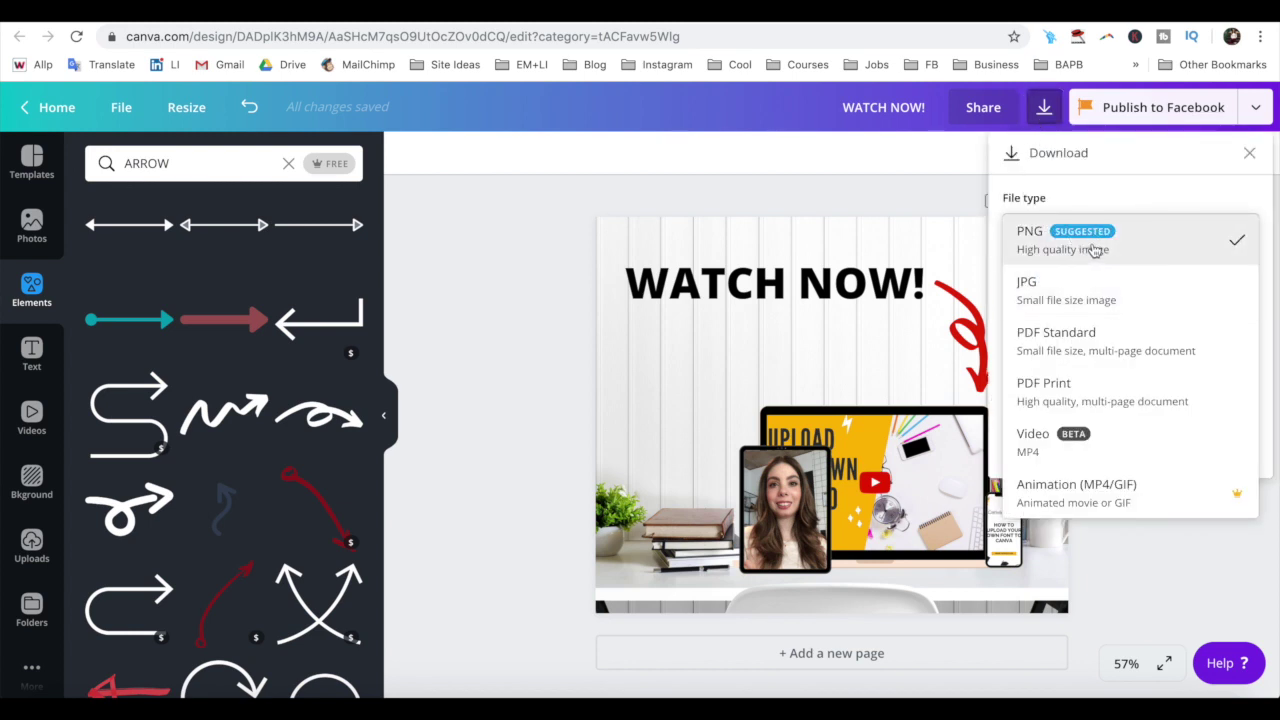
{"action": "left_click", "coordinate": [1093, 245]}
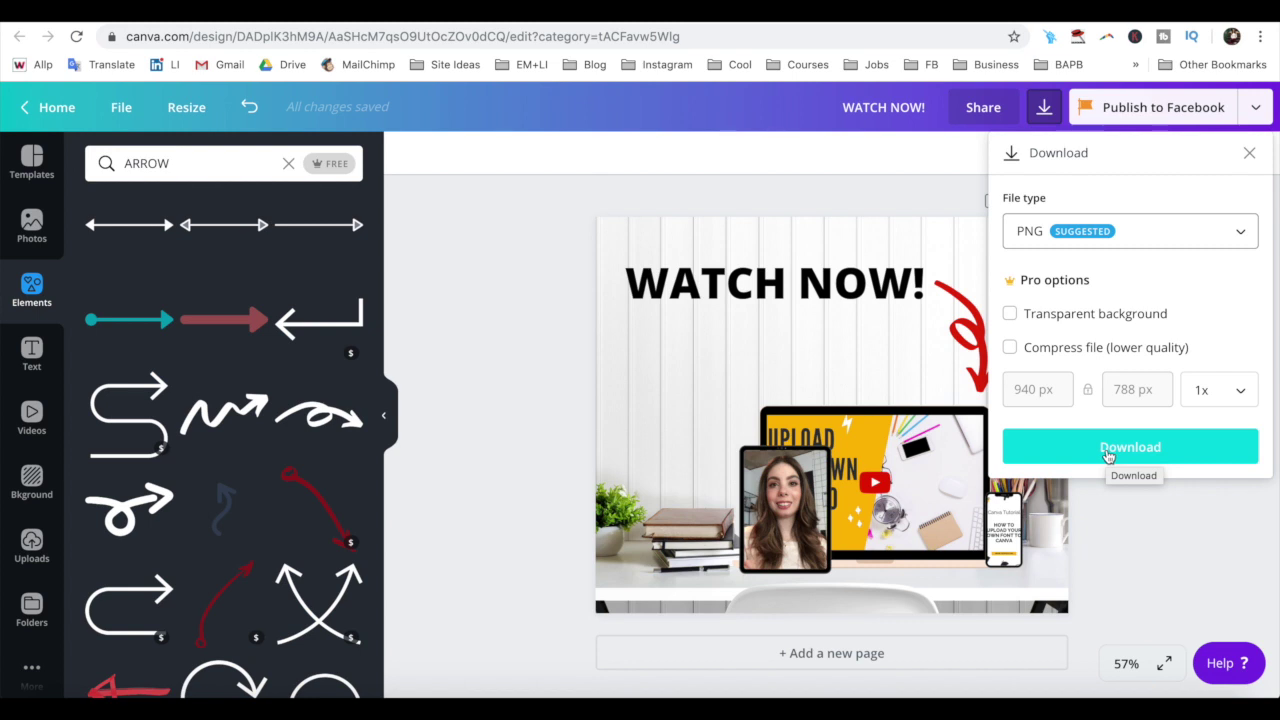
{"action": "left_click", "coordinate": [831, 206]}
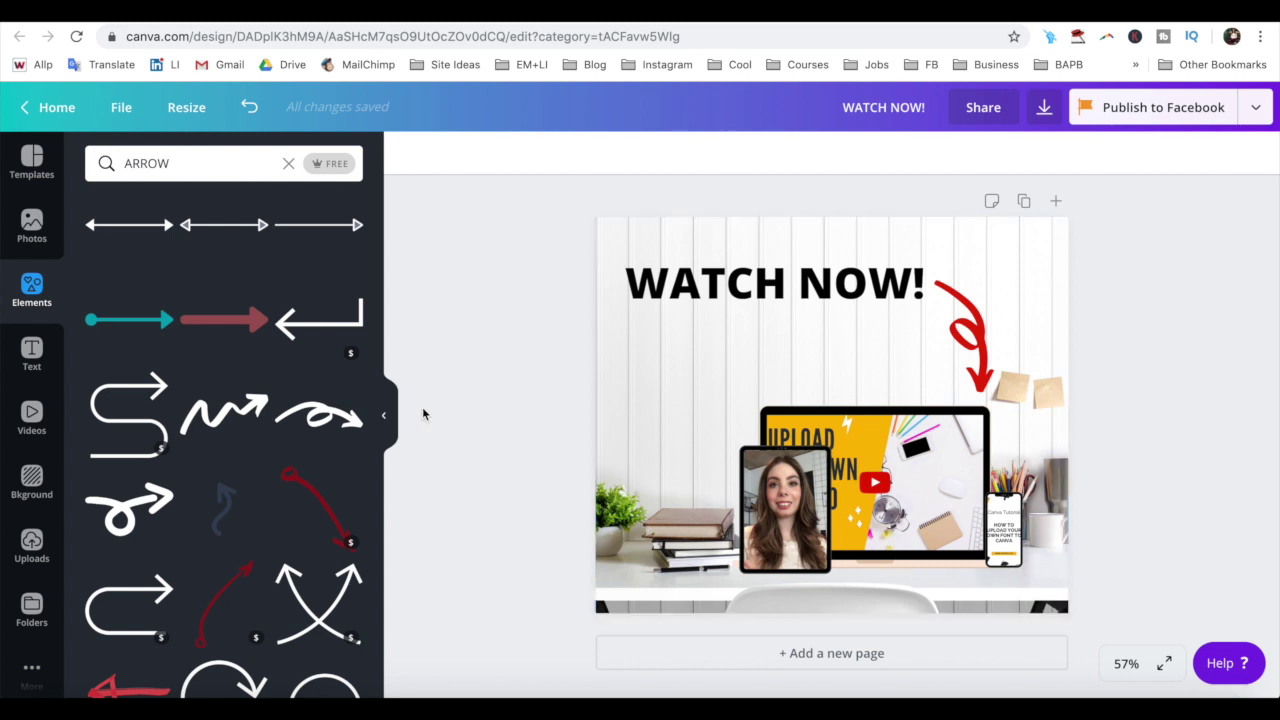
Create a resized Instagram Post copy of the design
{"action": "left_click", "coordinate": [199, 117]}
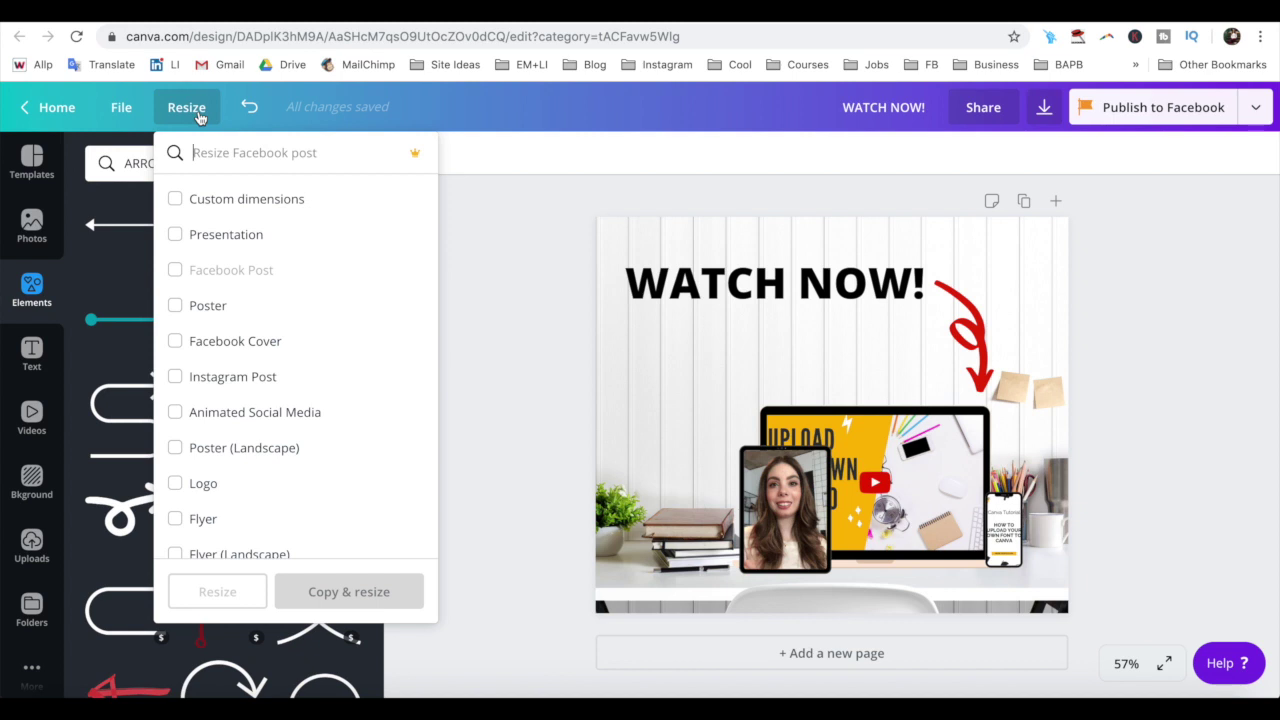
{"action": "left_click", "coordinate": [276, 387]}
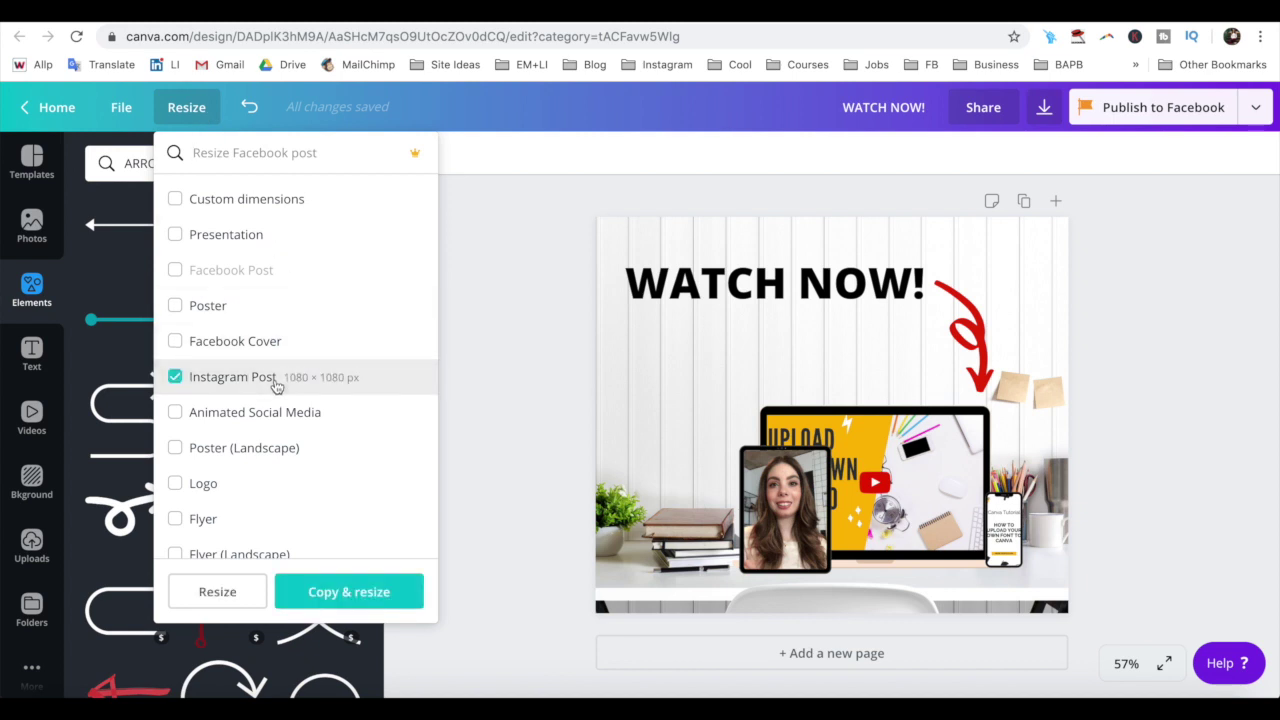
{"action": "left_click", "coordinate": [348, 591]}
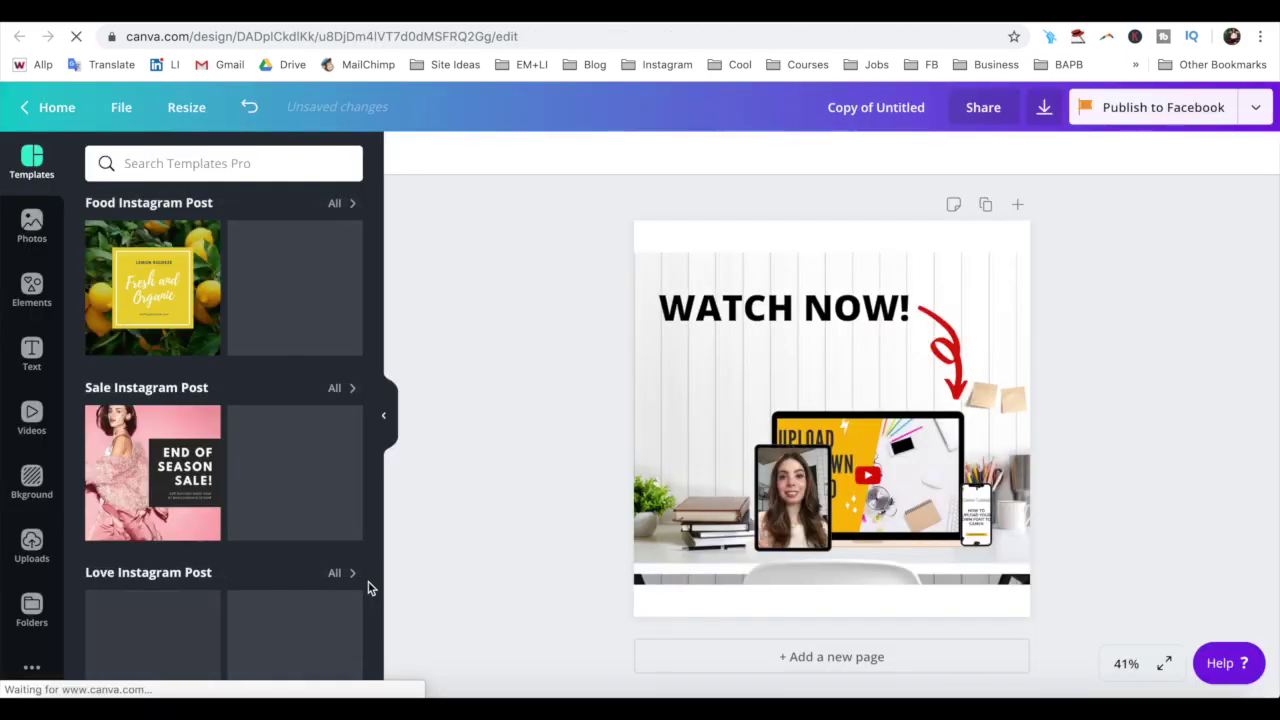
Stretch the desk photo to fill the square canvas and shift the device mockups down-right
{"action": "left_click", "coordinate": [681, 277]}
{"action": "left_click_drag", "start_coordinate": [633, 254], "coordinate": [618, 216]}
{"action": "left_click_drag", "start_coordinate": [1023, 611], "coordinate": [1051, 615]}
{"action": "left_click", "coordinate": [969, 510]}
{"action": "left_click_drag", "start_coordinate": [969, 510], "coordinate": [985, 537]}
{"action": "left_click", "coordinate": [1149, 503]}
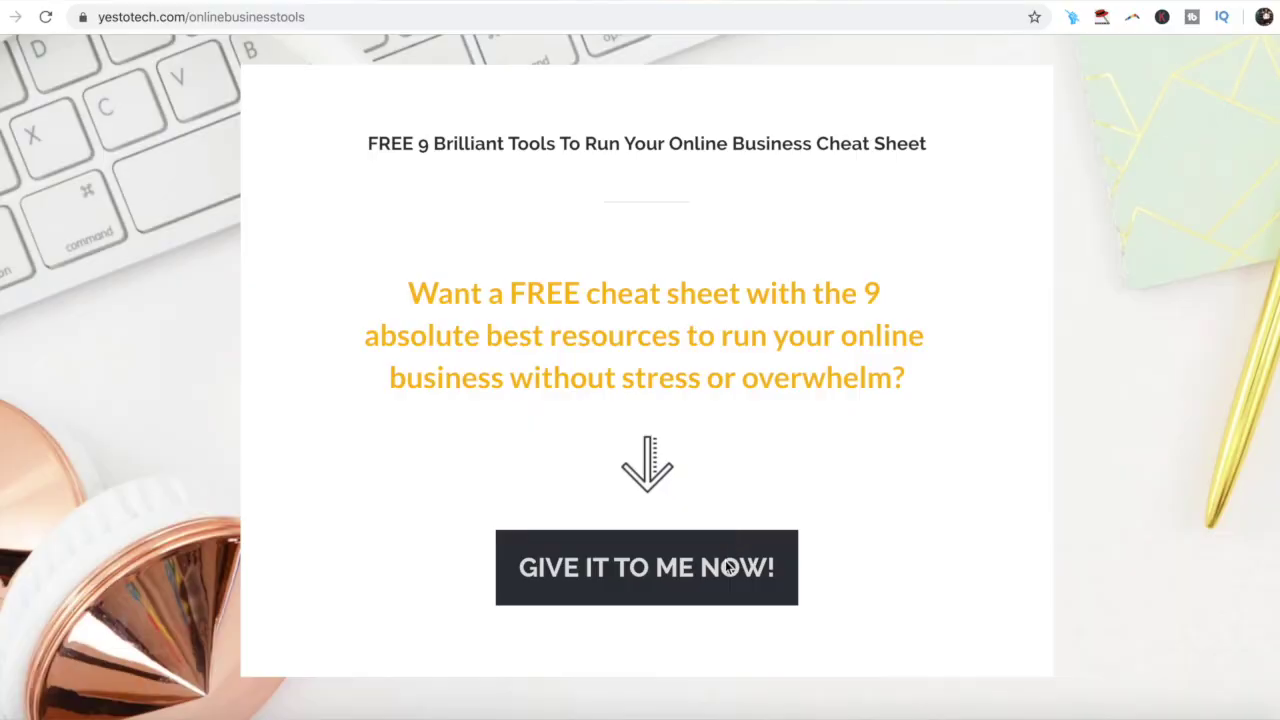
Open the free cheat sheet sign-up form, enter the first name and move to the e-mail field
{"action": "left_click", "coordinate": [730, 567]}
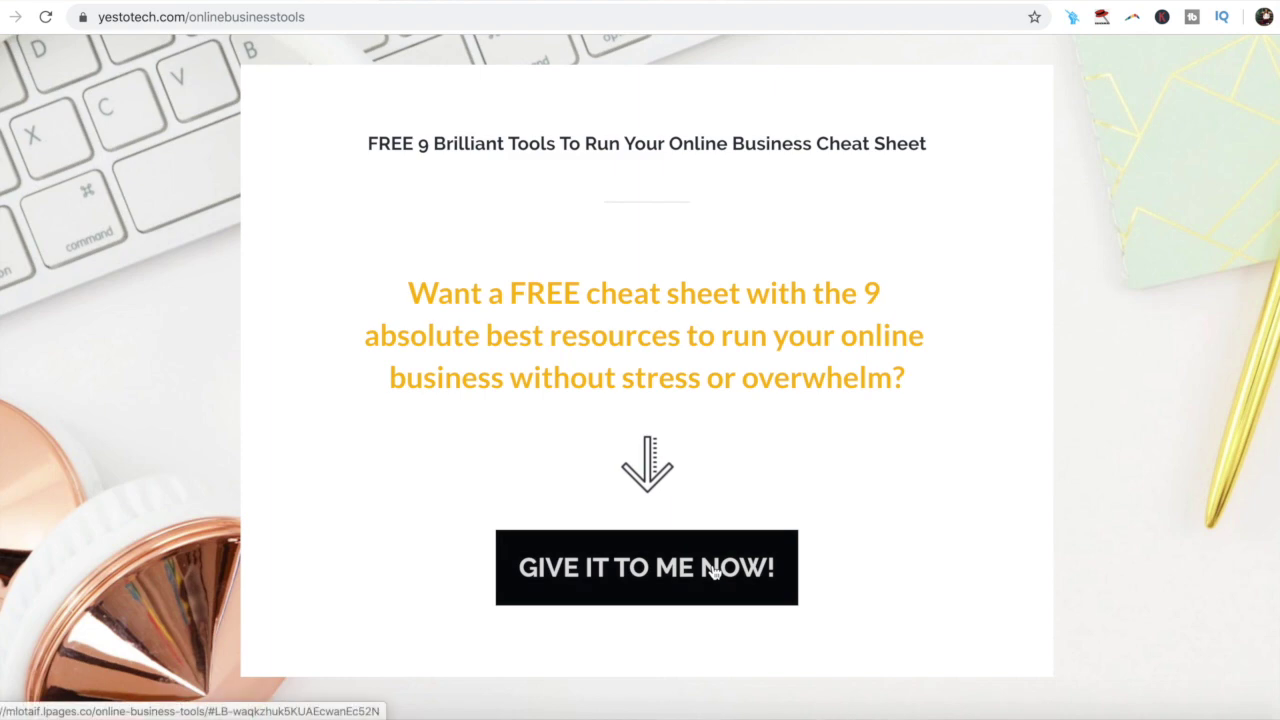
{"action": "type", "text": "Marina"}
{"action": "key", "text": "Tab"}
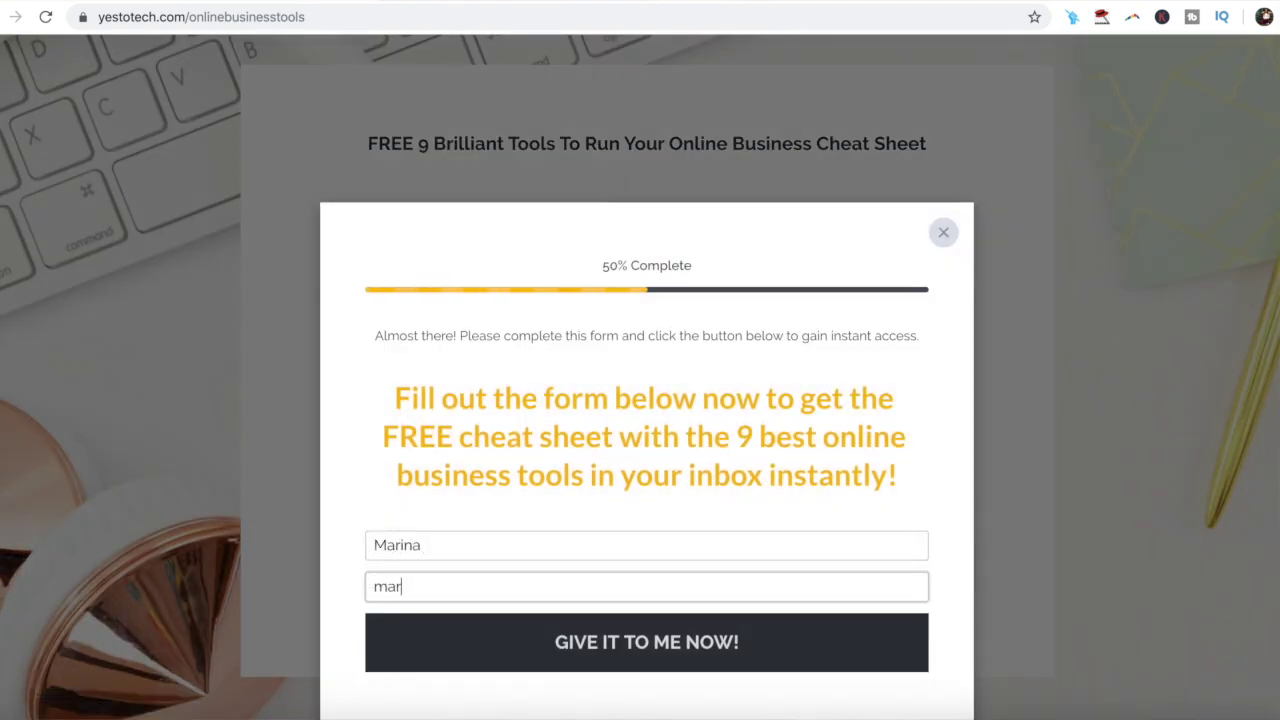